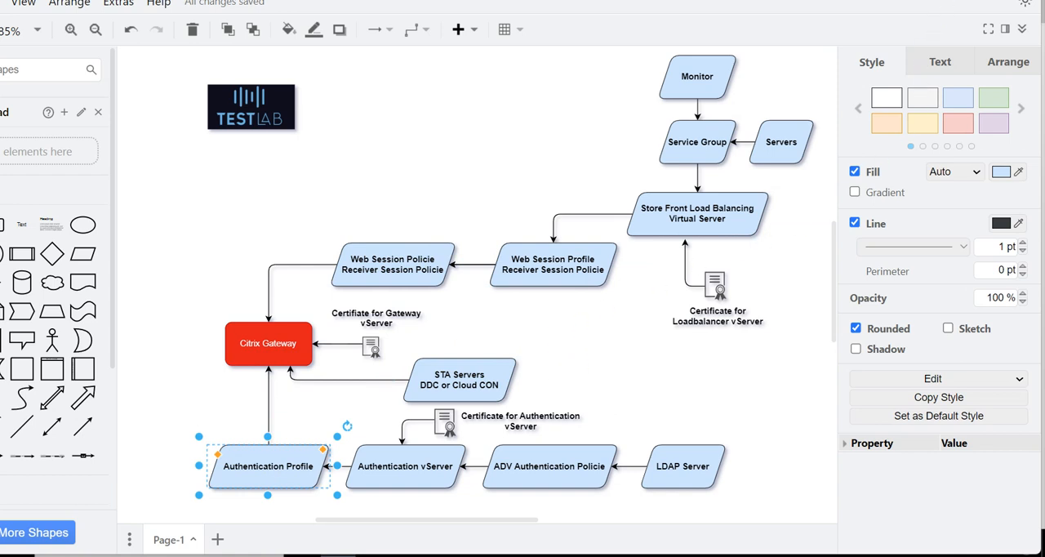
# Switch to the Citrix ADC console and start creating a new Citrix Gateway session profile.
pyautogui.click(956, 0)
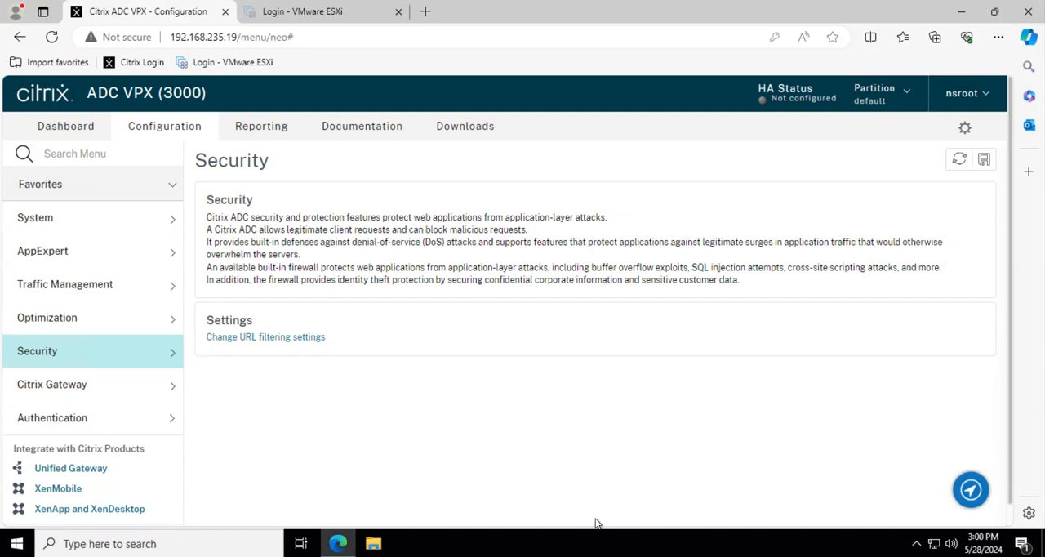
pyautogui.click(771, 556)
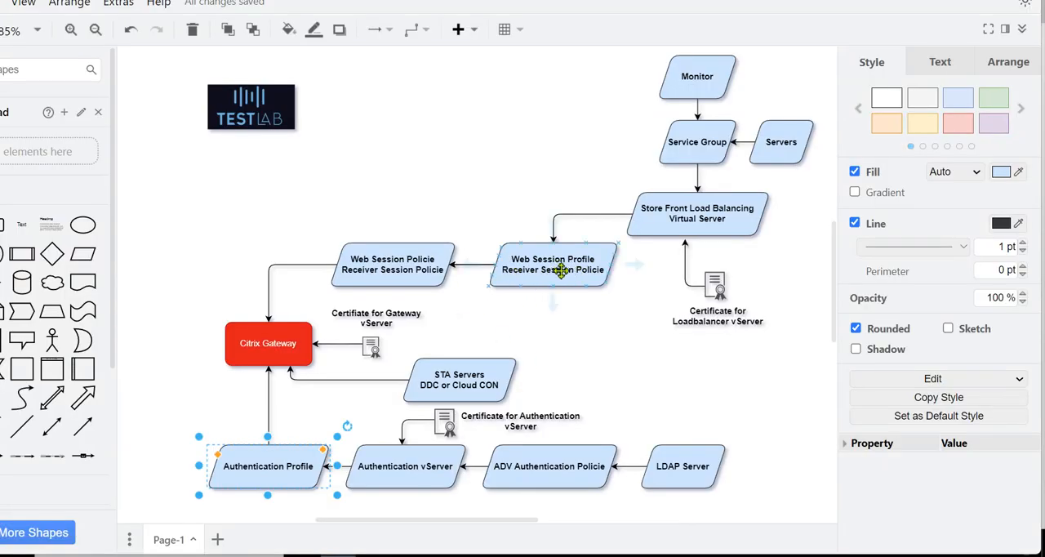
pyautogui.click(955, 1)
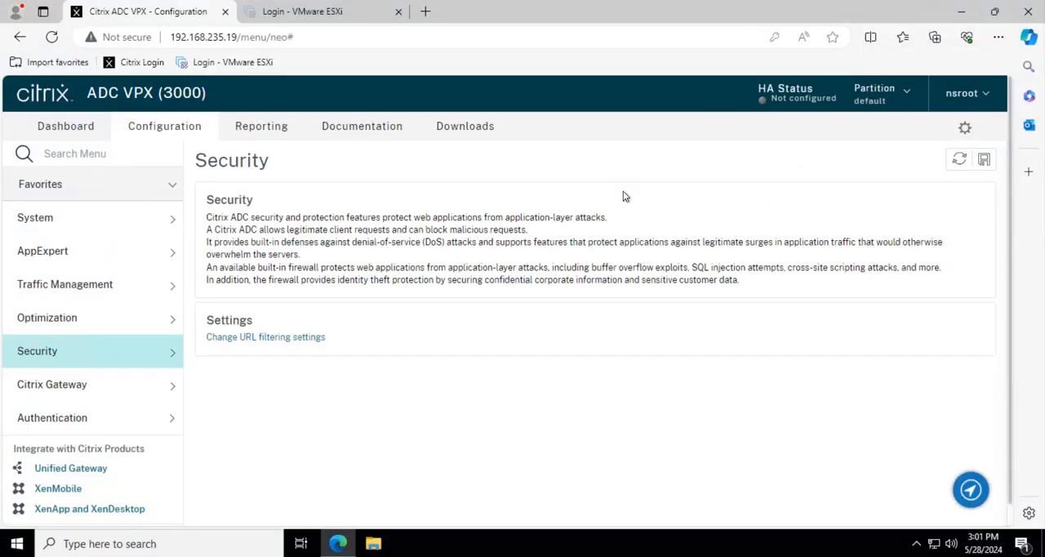
pyautogui.click(54, 389)
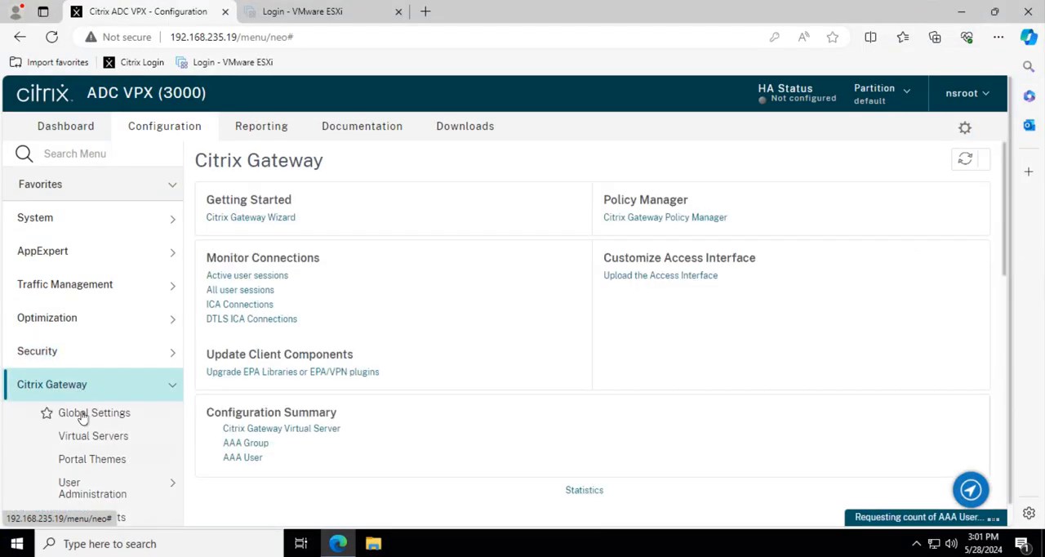
pyautogui.scroll(-2, 94, 418)
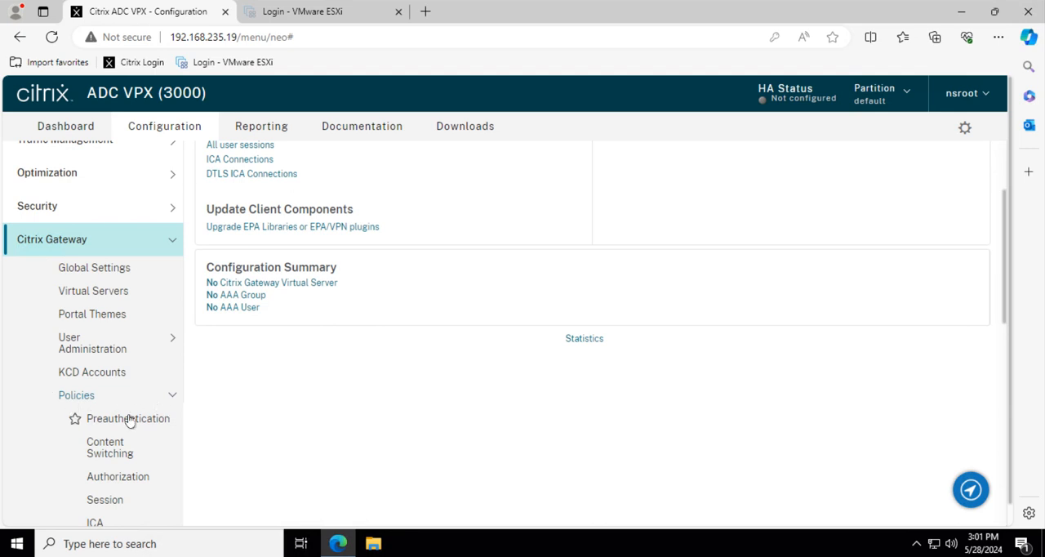
pyautogui.click(122, 500)
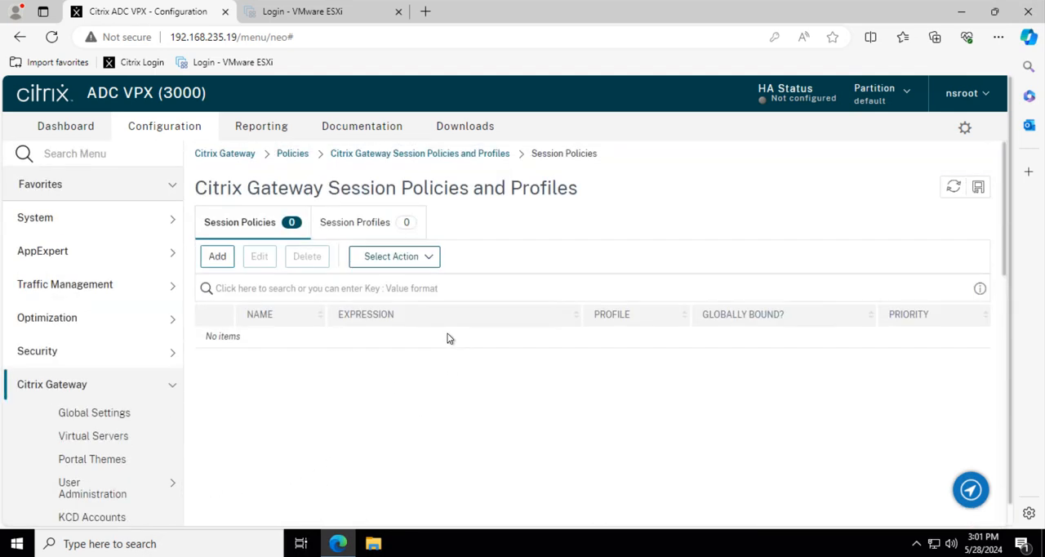
pyautogui.click(352, 225)
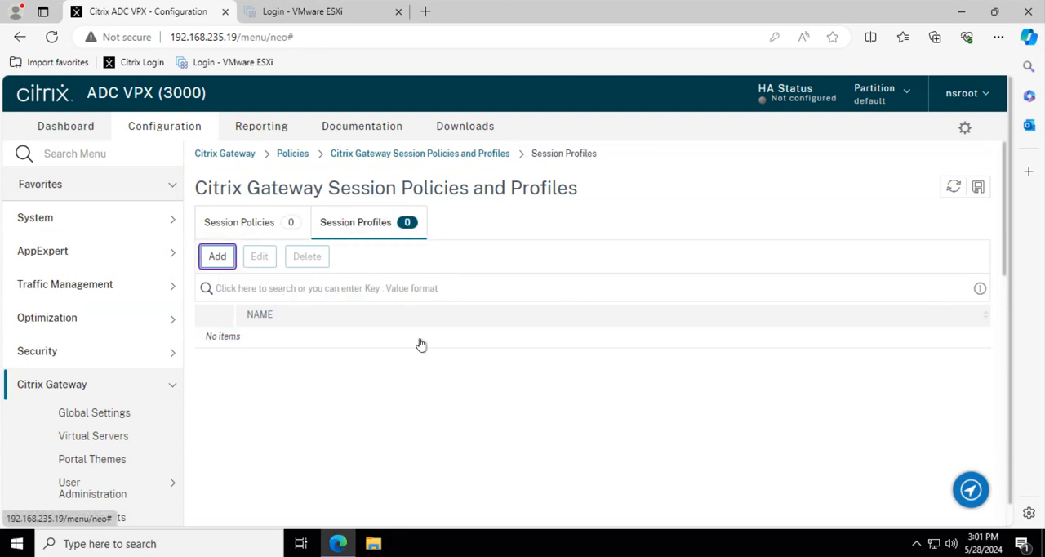
pyautogui.click(218, 258)
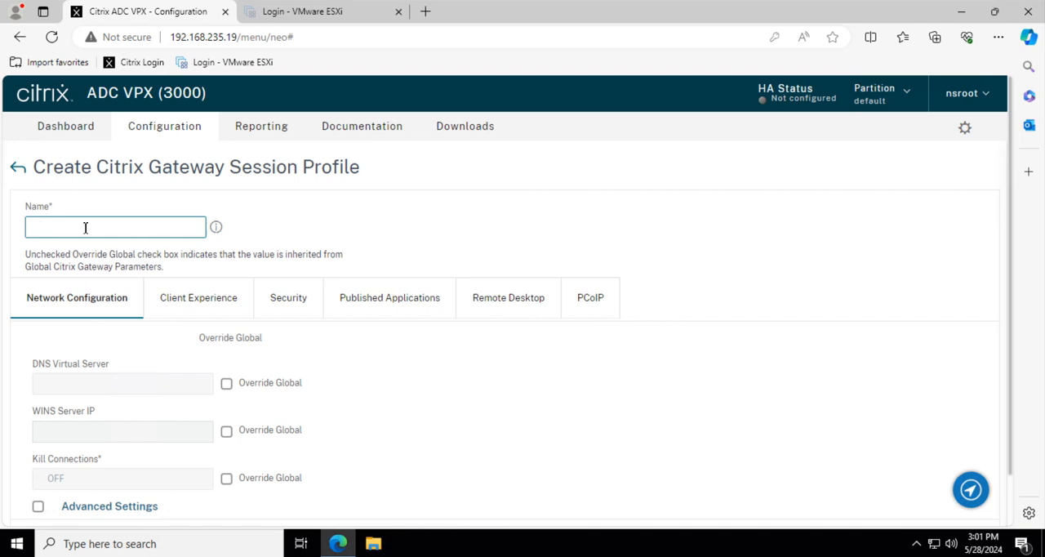
# Name the new session profile Gate_web_SessionProf.
pyautogui.write('Ge=a')
pyautogui.press('BackSpace')
pyautogui.press('BackSpace')
pyautogui.press('BackSpace')
pyautogui.press('BackSpace')
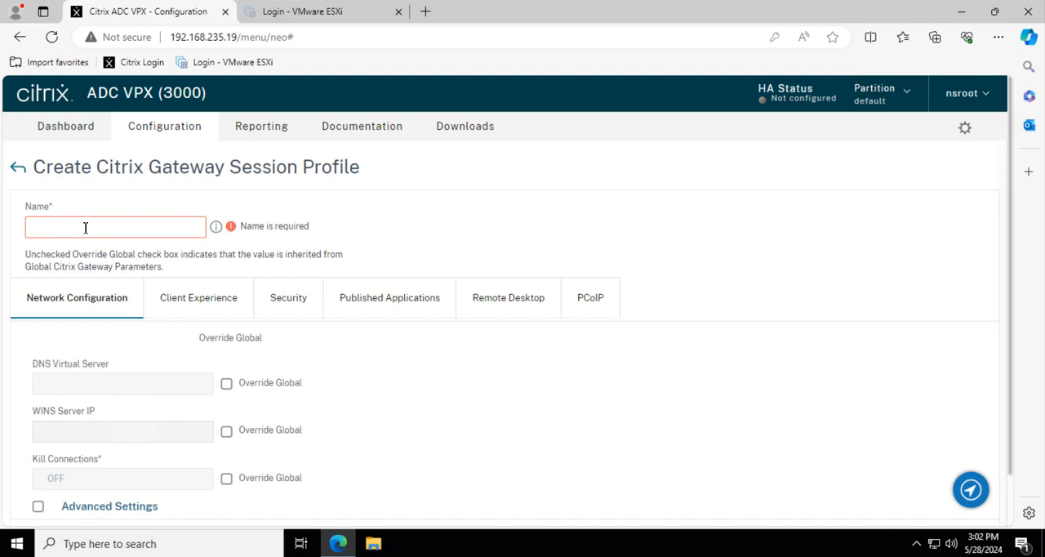
pyautogui.write('Gate')
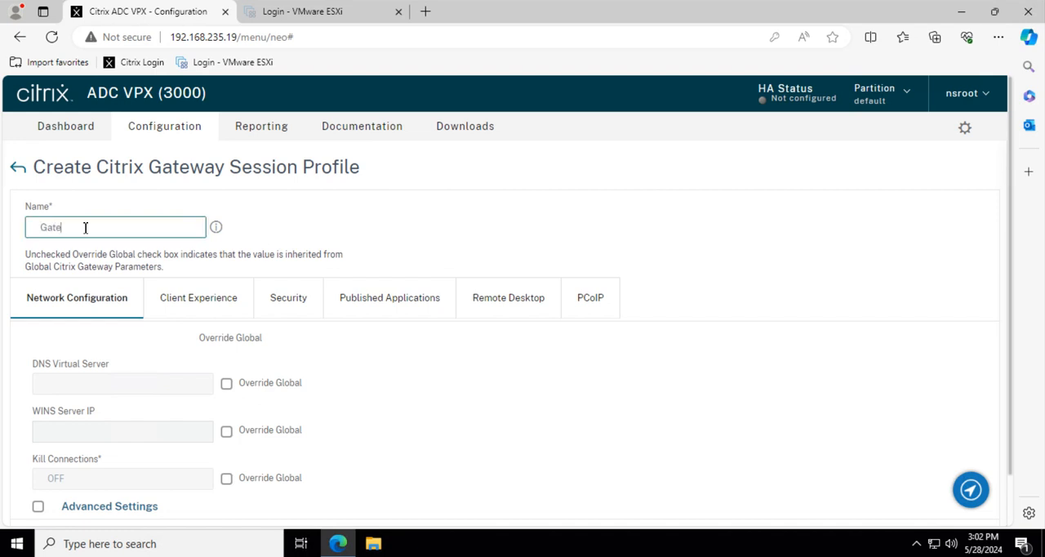
pyautogui.write(' swe')
pyautogui.press('BackSpace')
pyautogui.press('BackSpace')
pyautogui.press('BackSpace')
pyautogui.write('web')
pyautogui.write(' Prof')
# In the profile's Client Experience settings, override the global Advanced Clientless VPN Mode and set it to DISABLED.
pyautogui.scroll(-1, 98, 310)
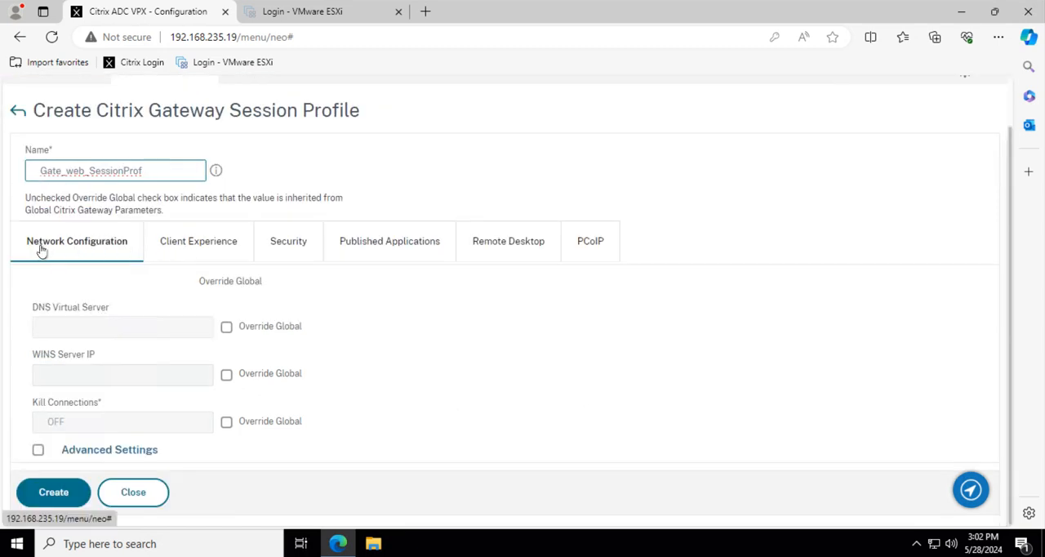
pyautogui.click(183, 248)
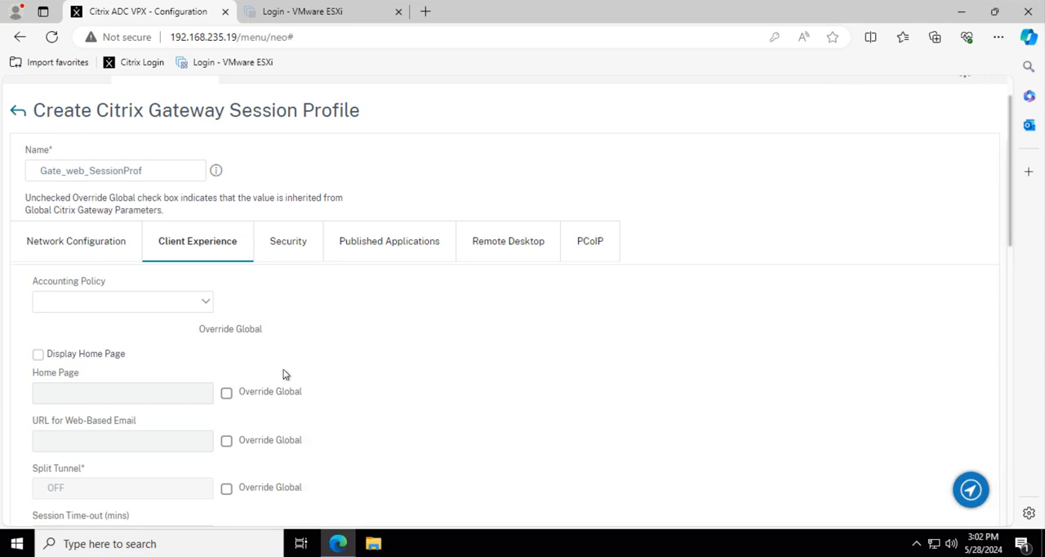
pyautogui.scroll(-3, 286, 373)
pyautogui.scroll(-2, 285, 373)
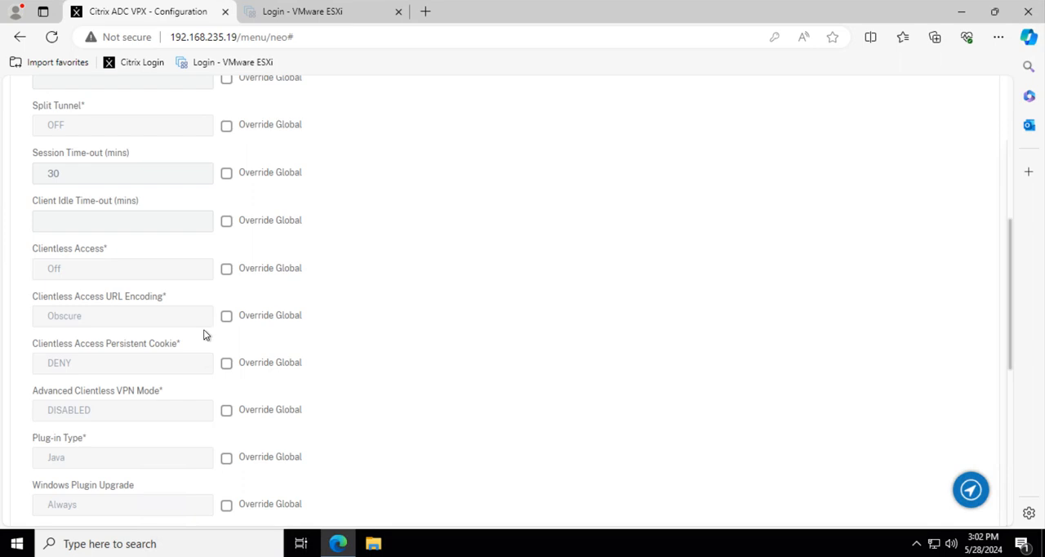
pyautogui.click(226, 413)
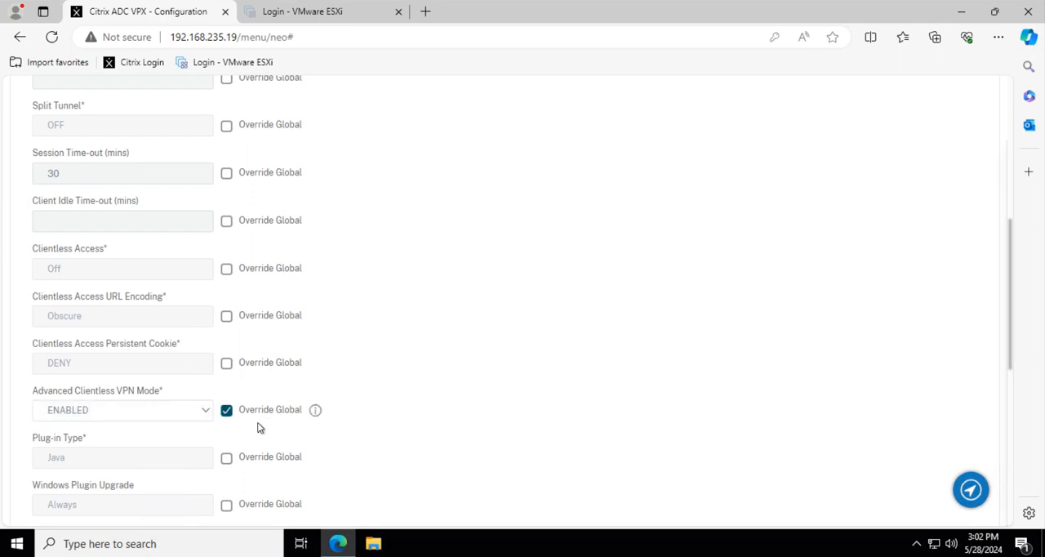
pyautogui.click(148, 419)
pyautogui.click(118, 441)
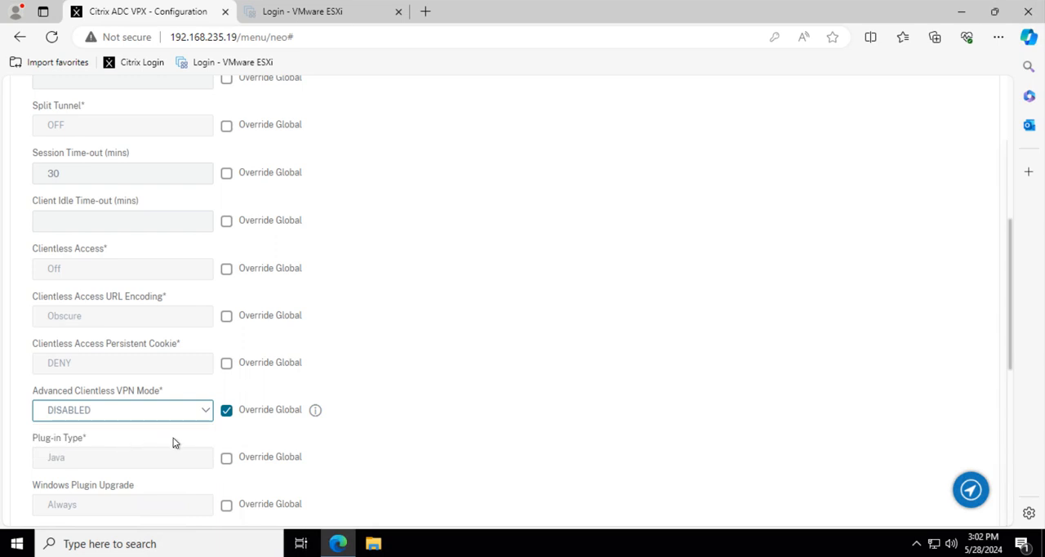
# Override the global Plug-in Type and set it to Java.
pyautogui.click(226, 458)
pyautogui.click(100, 468)
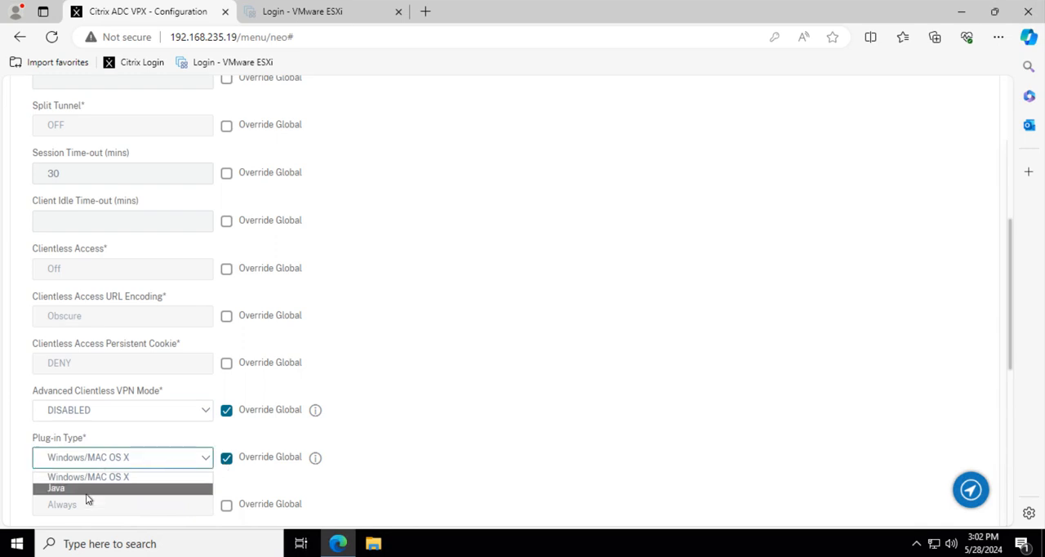
pyautogui.click(80, 490)
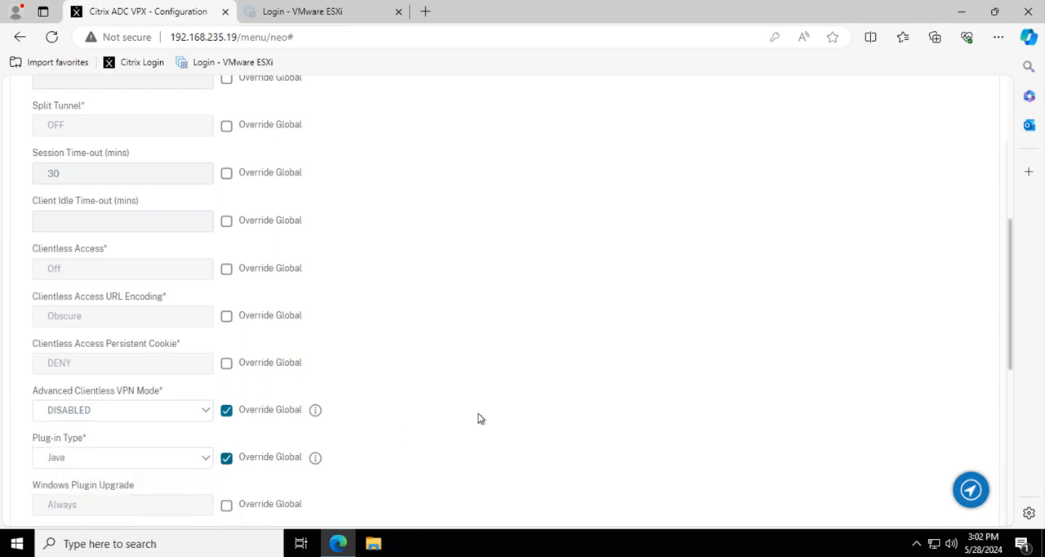
pyautogui.scroll(-1, 506, 381)
pyautogui.scroll(-1, 506, 381)
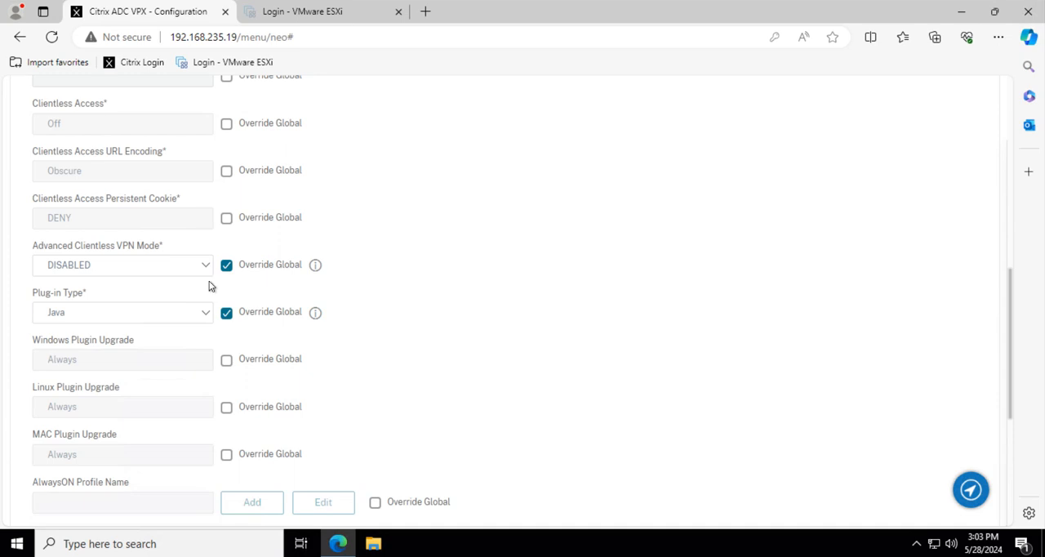
pyautogui.click(105, 317)
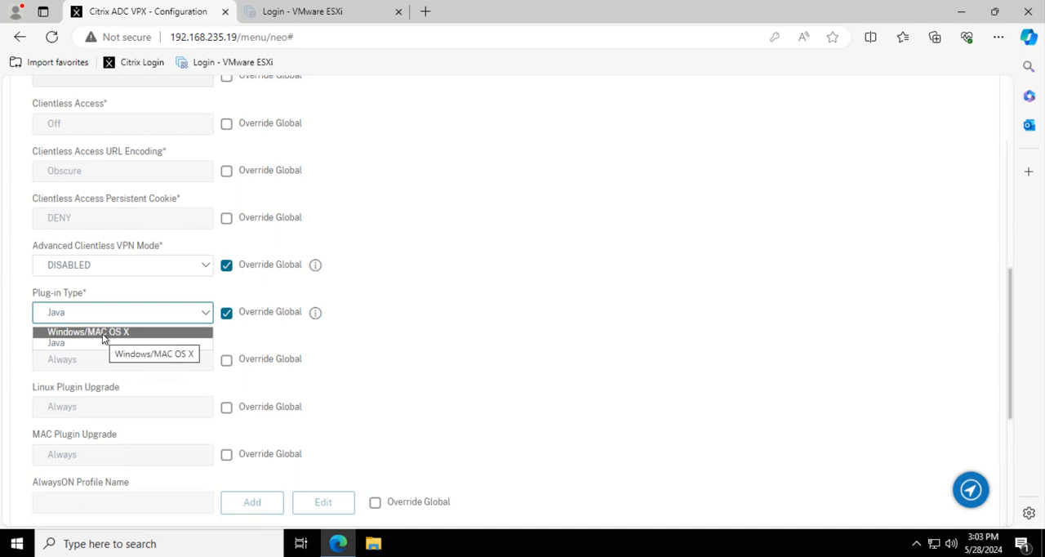
pyautogui.click(89, 344)
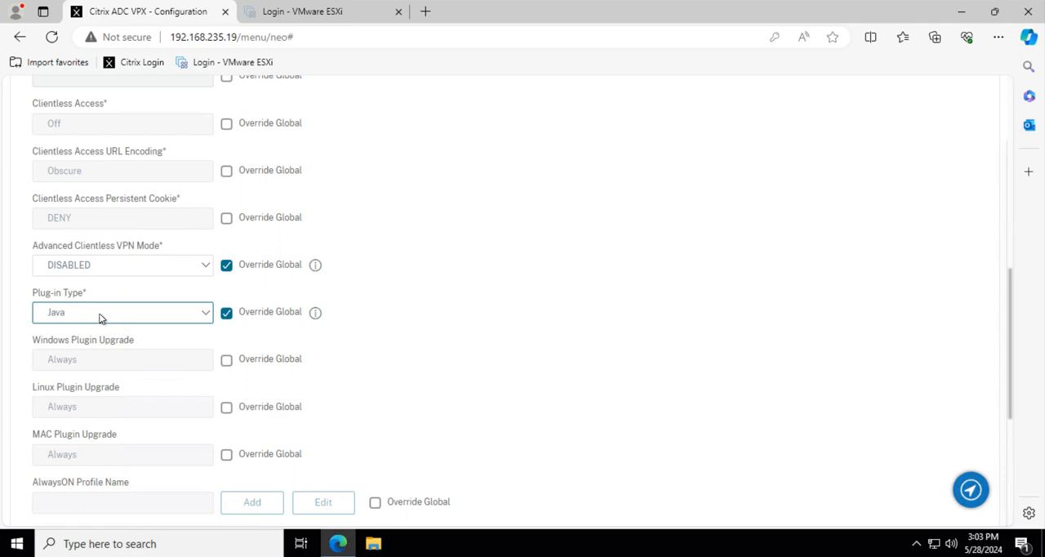
pyautogui.click(441, 315)
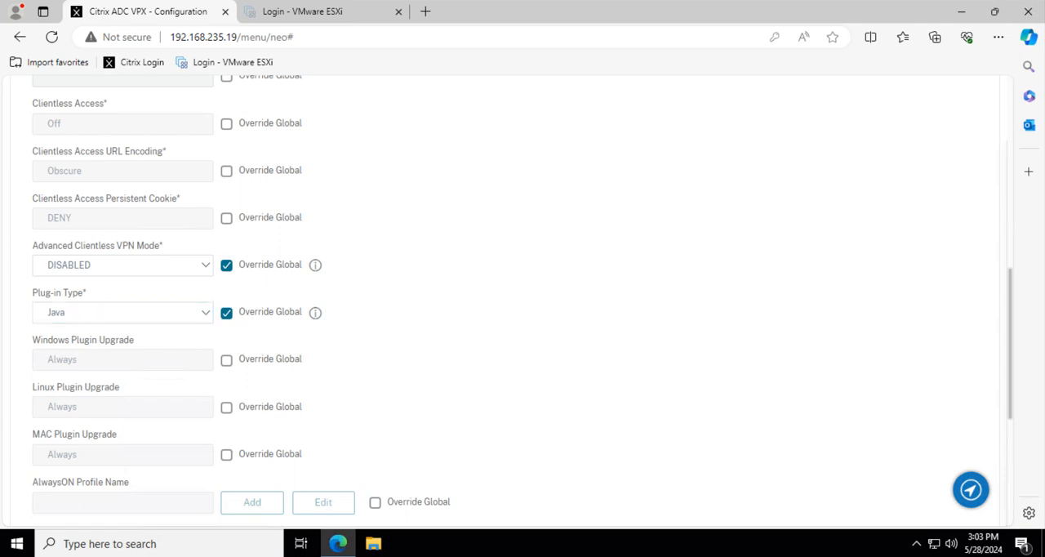
# Override the global setting for Single Sign-on to Web Applications and enable it.
pyautogui.scroll(-3, 517, 367)
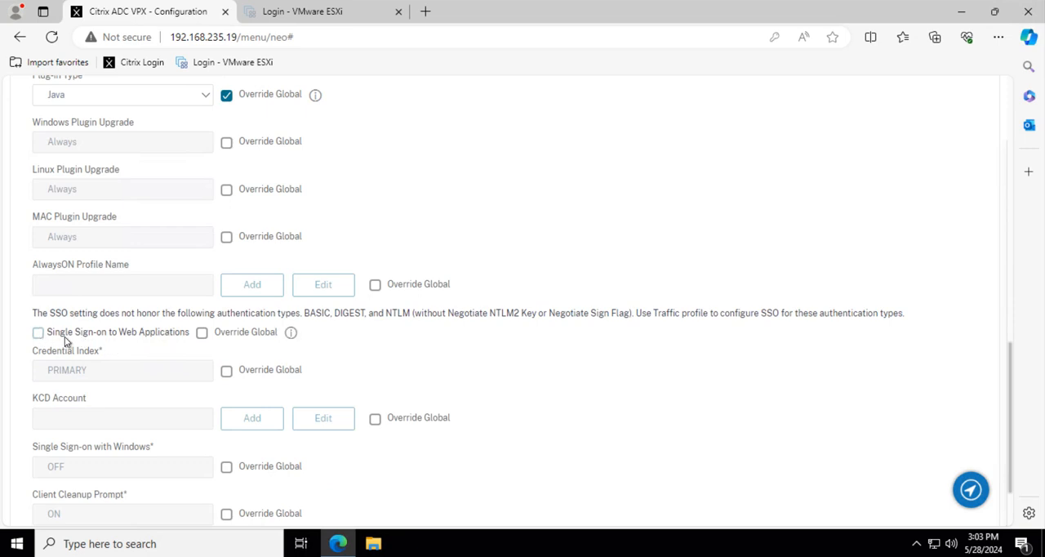
pyautogui.click(201, 333)
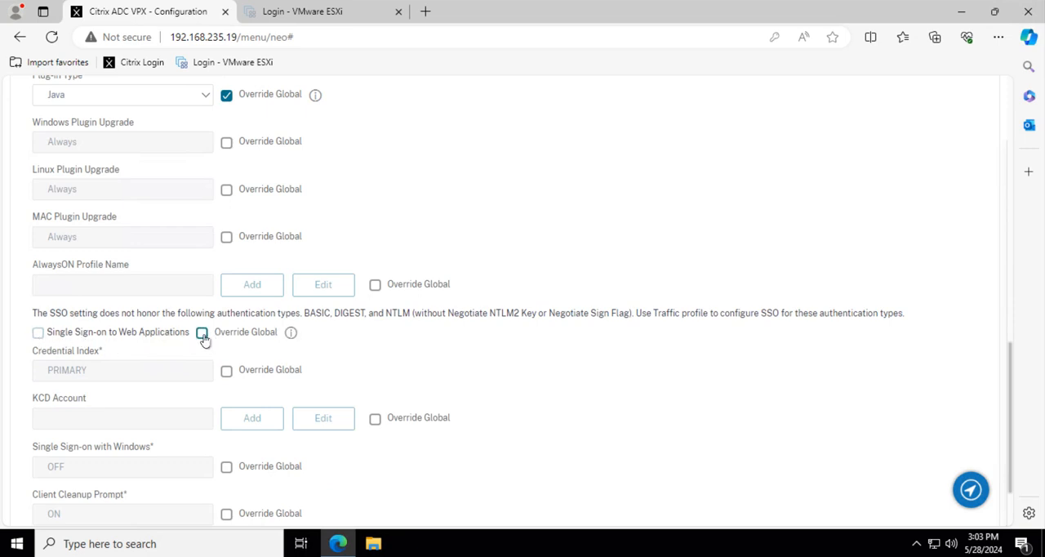
pyautogui.click(38, 332)
pyautogui.scroll(-2, 278, 392)
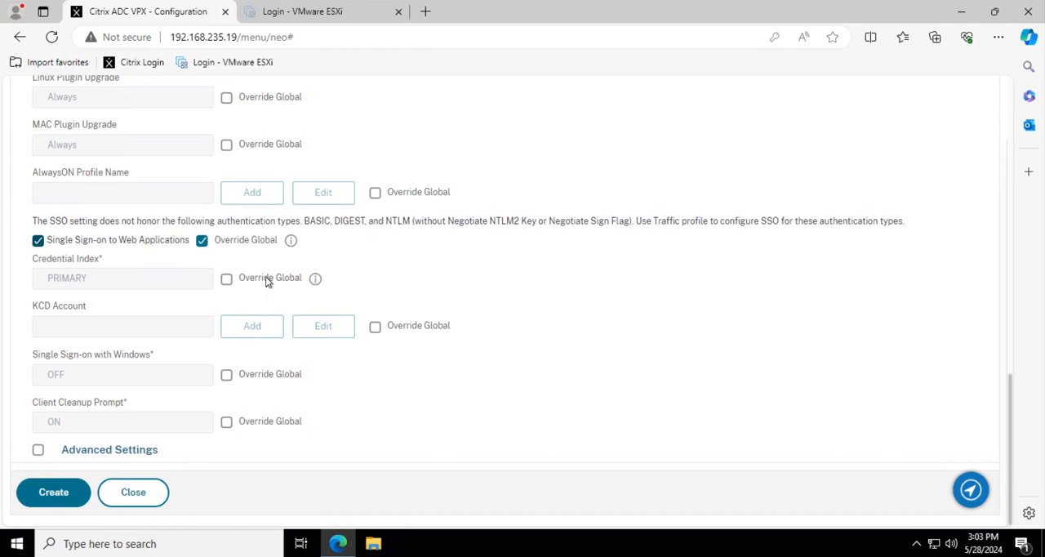
# In the profile's Security settings, override the global Default Authorization Action with ALLOW.
pyautogui.scroll(10, 381, 417)
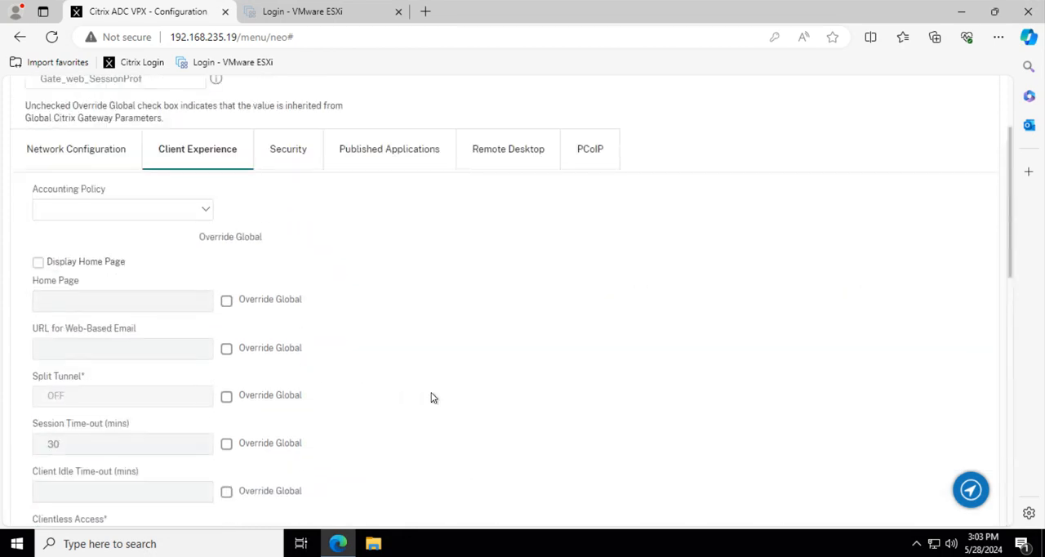
pyautogui.scroll(2, 433, 398)
pyautogui.click(290, 309)
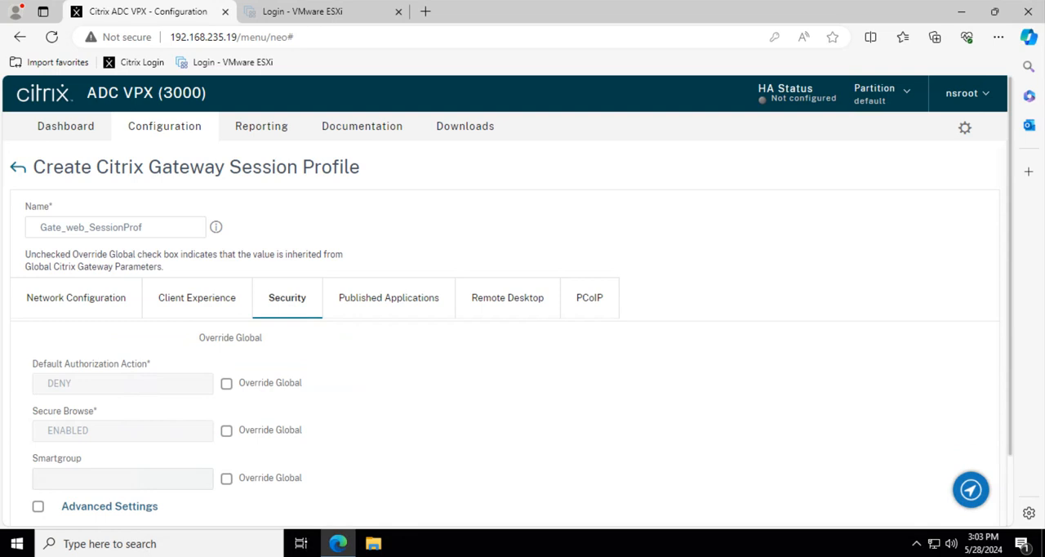
pyautogui.click(226, 383)
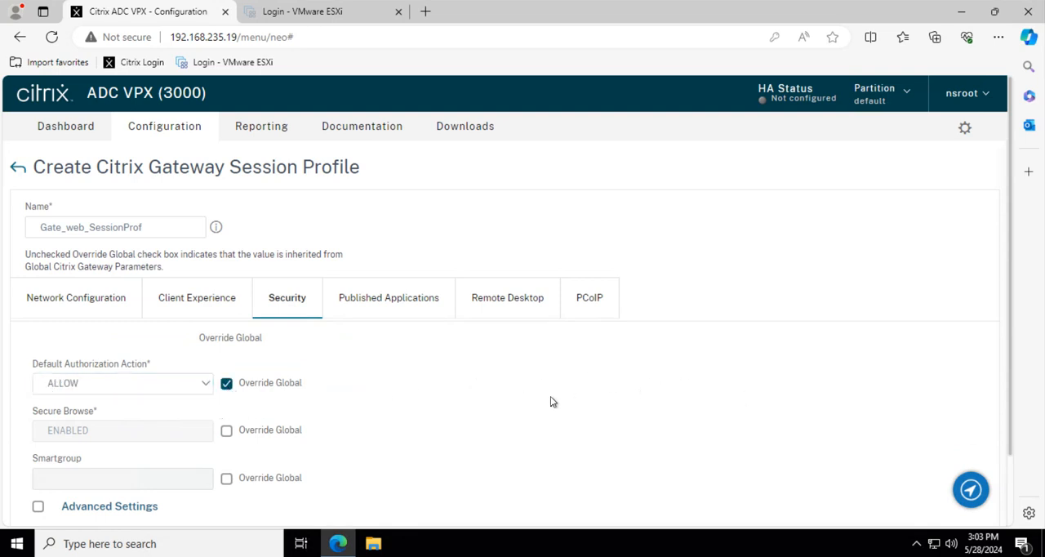
pyautogui.scroll(-1, 441, 400)
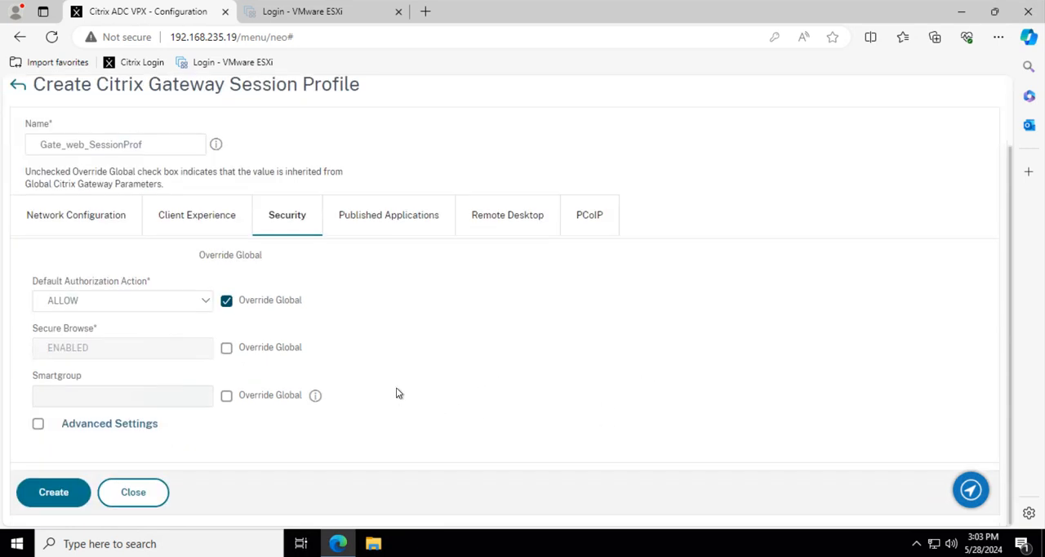
pyautogui.click(393, 228)
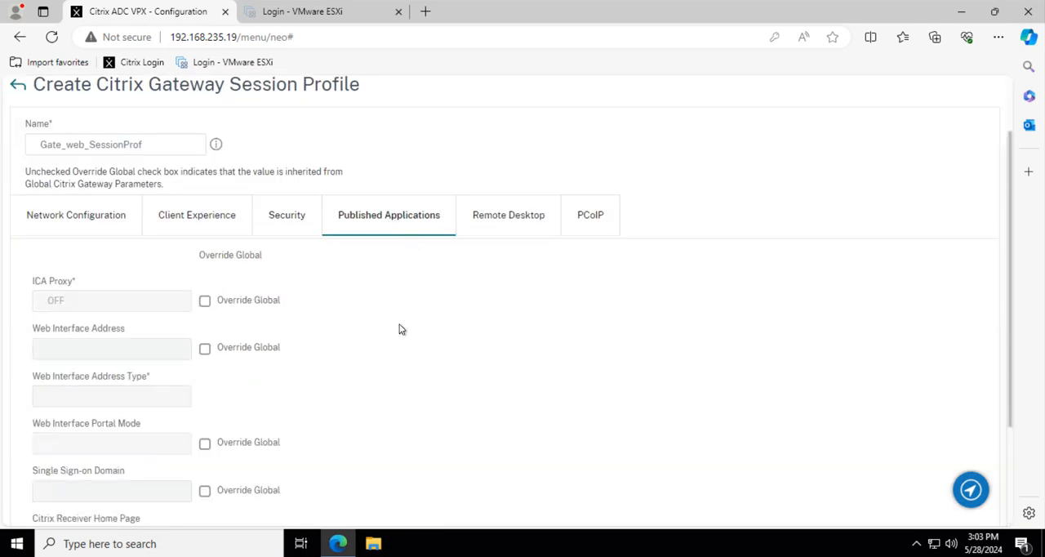
pyautogui.click(288, 232)
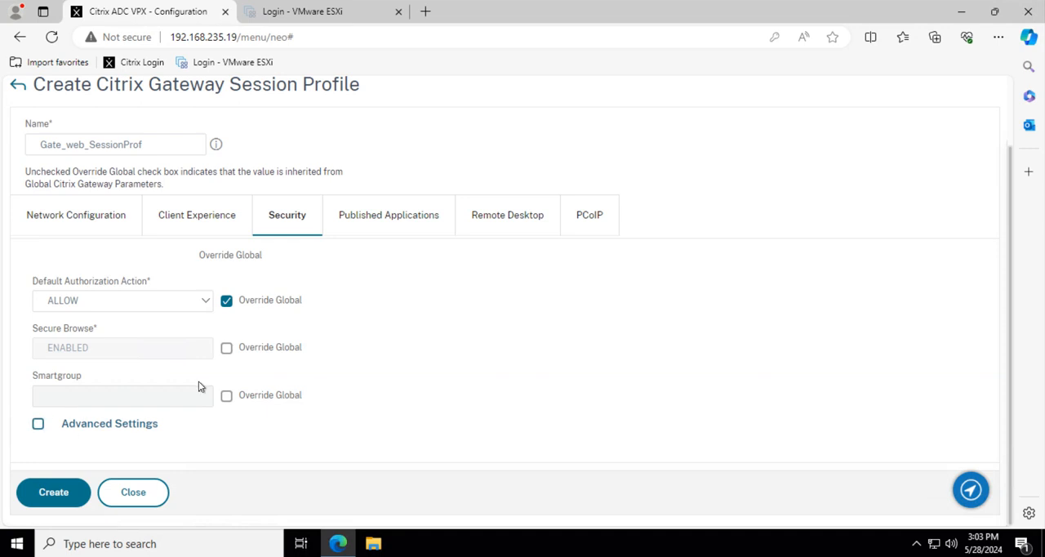
# For Published Applications, override ICA Proxy with ON and enable the global override for the Web Interface Address.
pyautogui.click(371, 218)
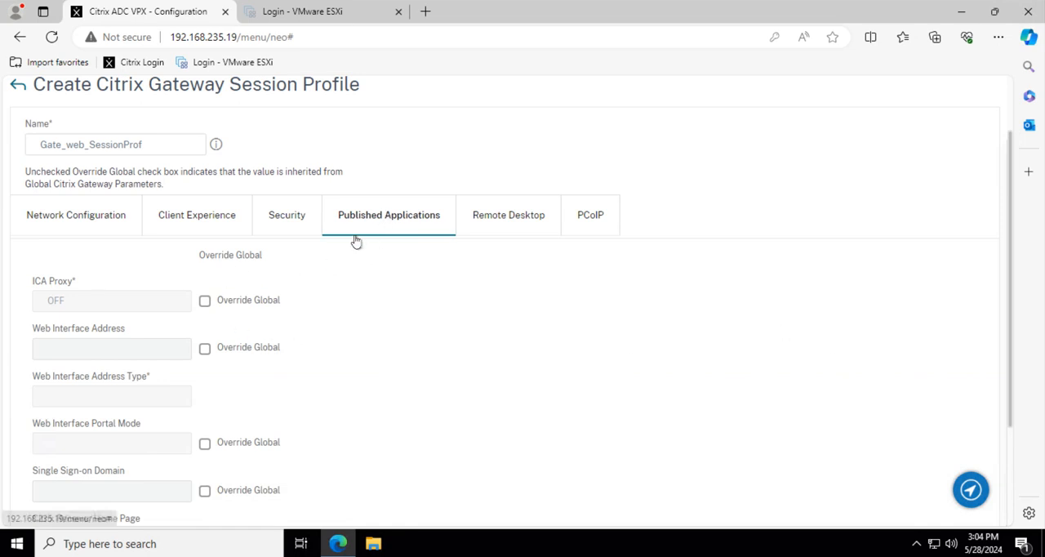
pyautogui.click(205, 301)
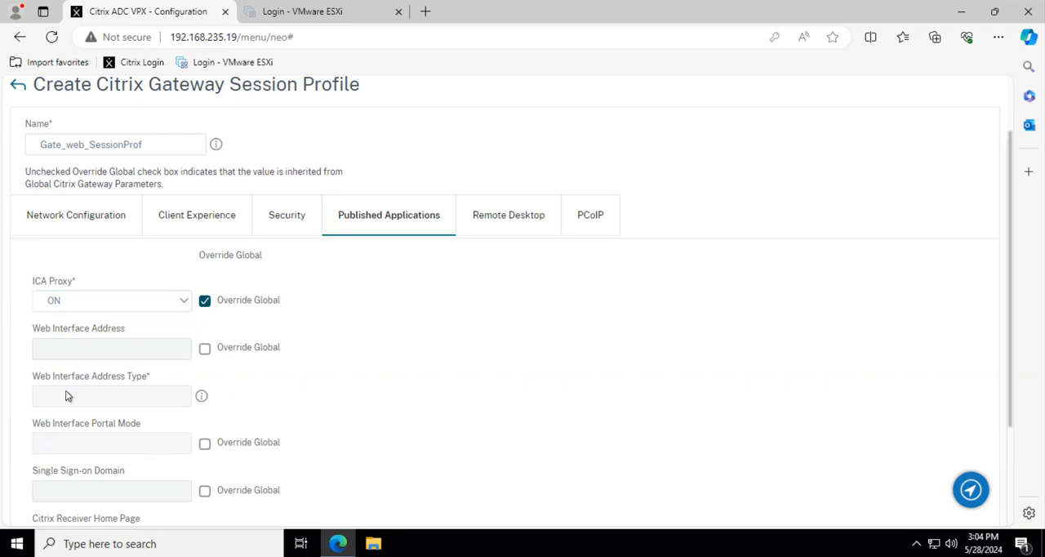
pyautogui.click(205, 351)
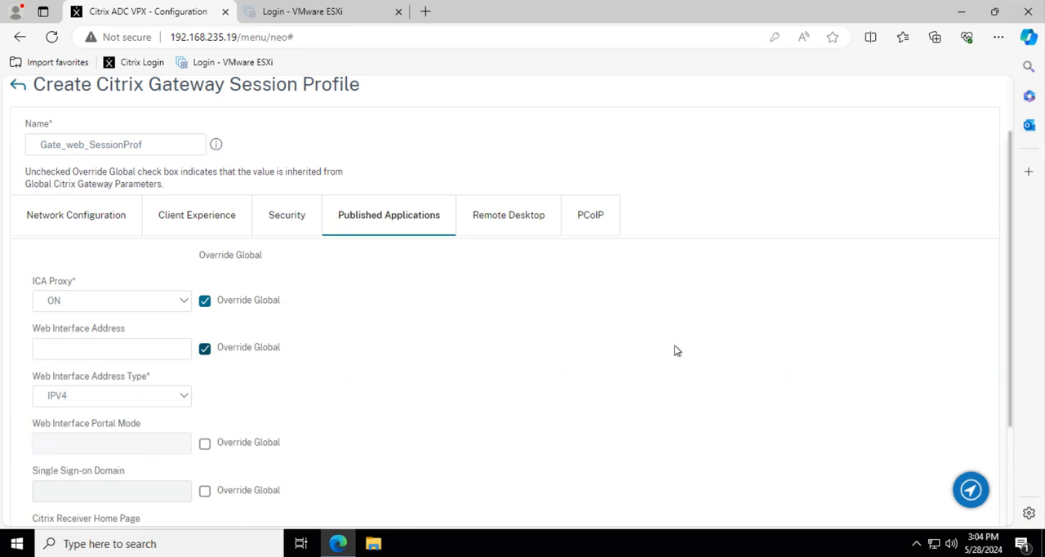
pyautogui.click(61, 343)
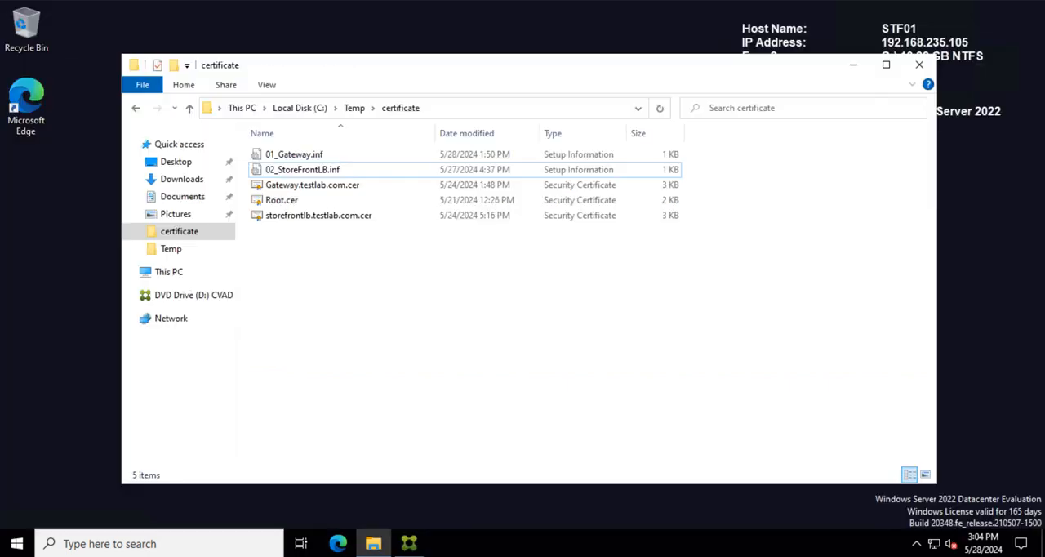
# Switch to Citrix StoreFront and copy the Receiver for Web site URL of TestLABStore01.
pyautogui.click(412, 546)
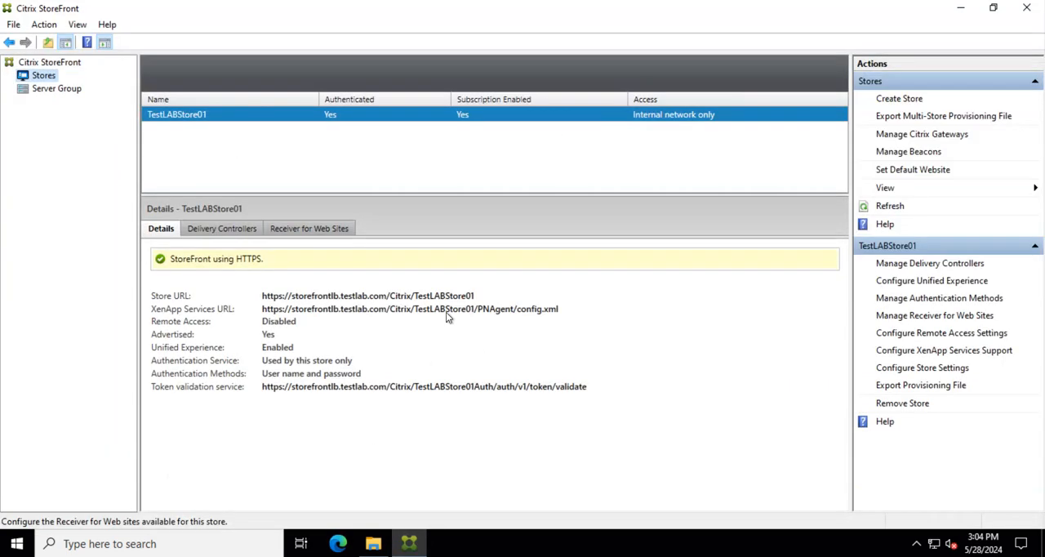
pyautogui.click(300, 228)
pyautogui.rightClick(251, 263)
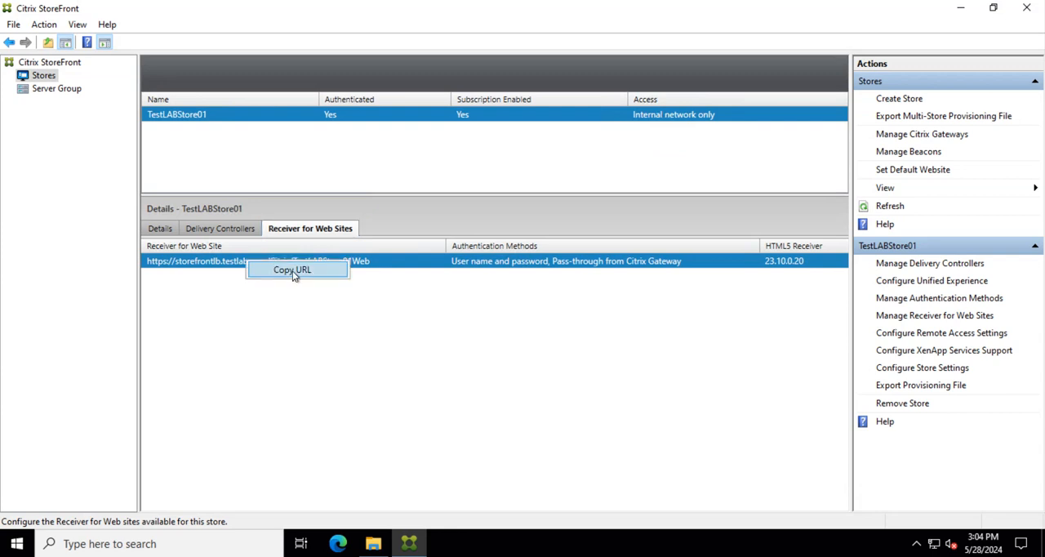
pyautogui.click(303, 268)
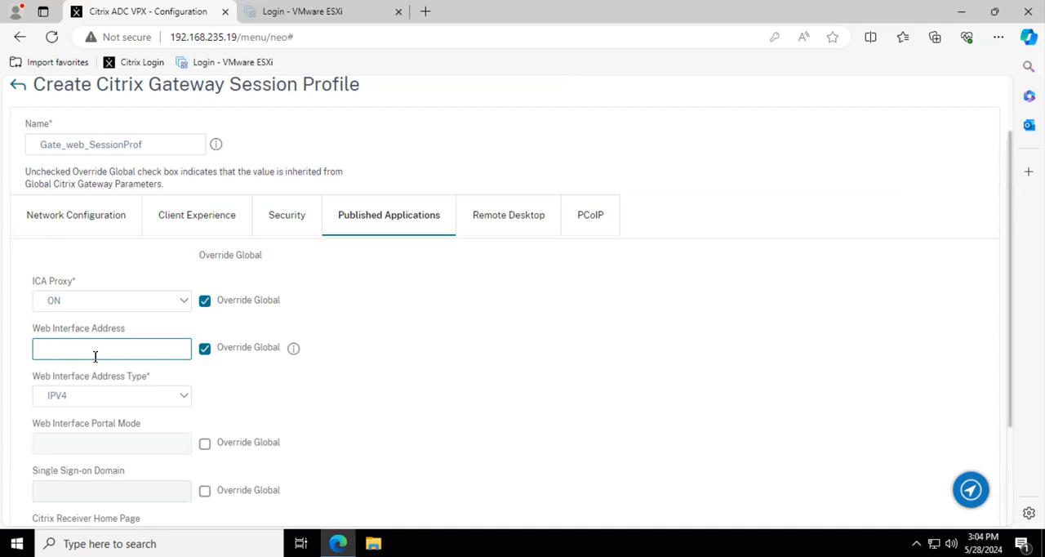
# Paste the copied Receiver for Web URL as the Web Interface Address of Gate_web_SessionProf on the Citrix ADC.
pyautogui.hotkey('ctrl', 'v')
pyautogui.moveTo(183, 348); pyautogui.dragTo(2, 361)
pyautogui.click(59, 350)
pyautogui.click(458, 364)
# Override the global Single Sign-on Domain and set it to testlab.com.
pyautogui.scroll(-2, 330, 394)
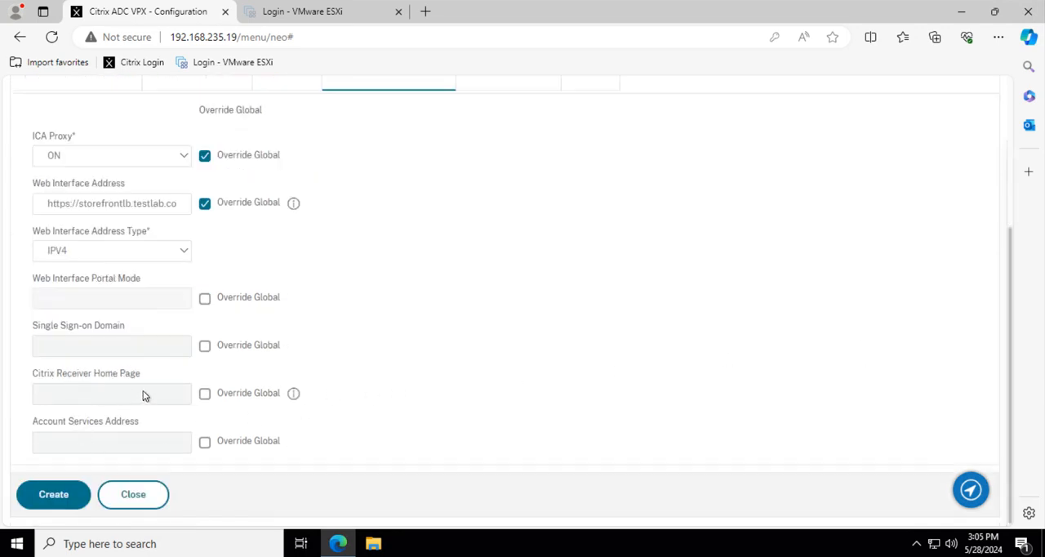
pyautogui.click(205, 347)
pyautogui.click(134, 352)
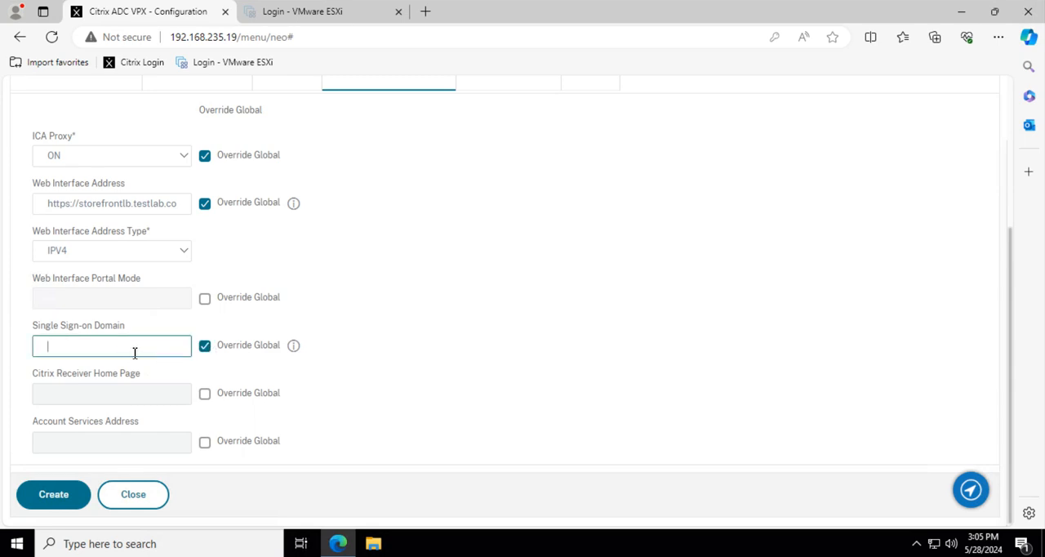
pyautogui.write('testlab.com')
pyautogui.click(529, 294)
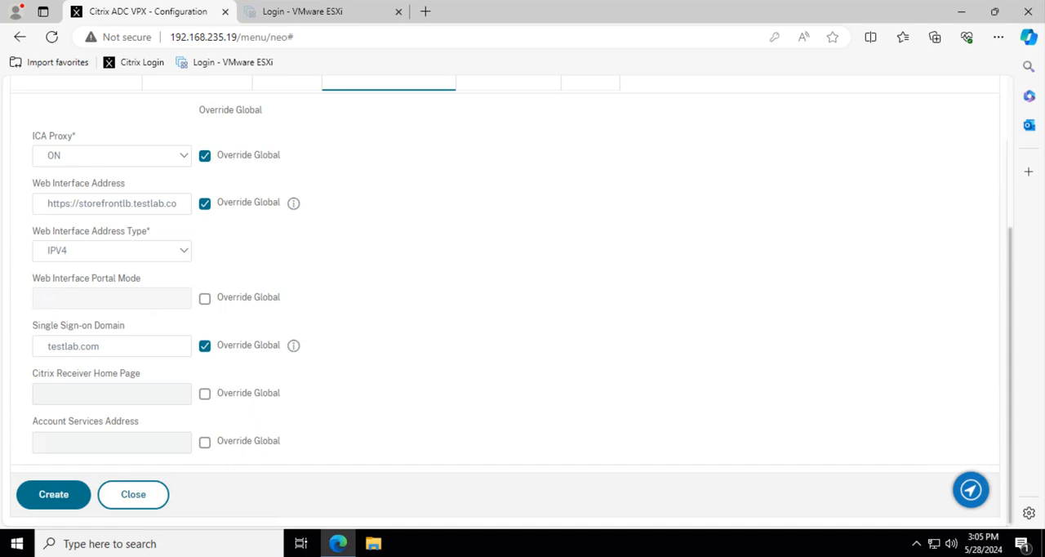
# Check the Published Applications settings and create the Gate_web_SessionProf session profile.
pyautogui.scroll(3, 520, 305)
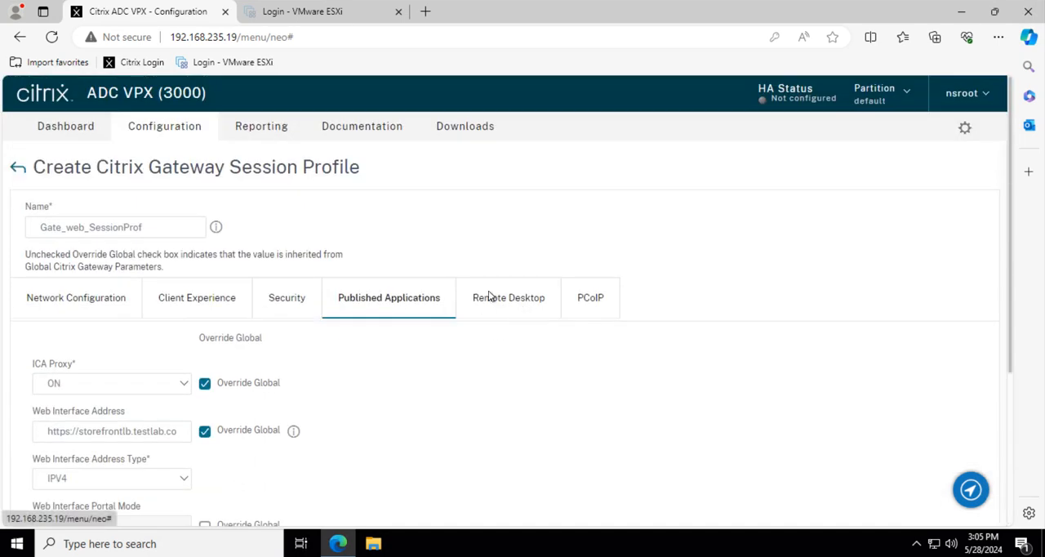
pyautogui.scroll(-3, 621, 363)
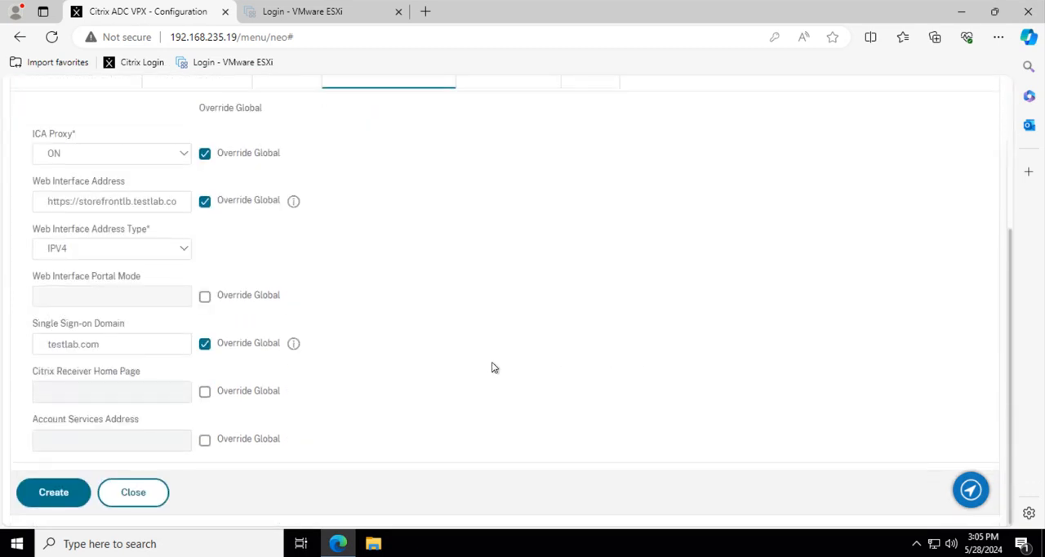
pyautogui.click(51, 494)
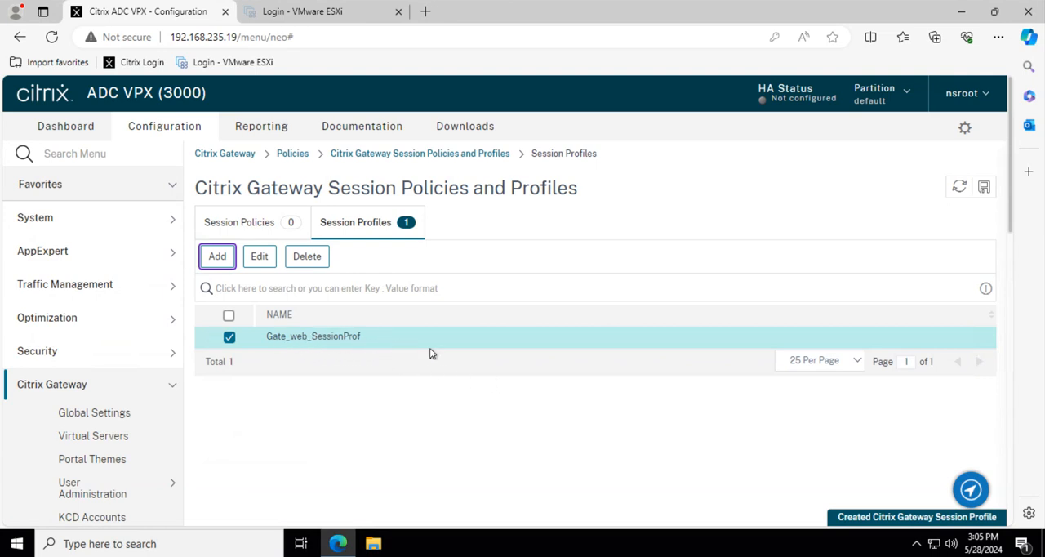
# Start another session profile based on Gate_web_SessionProf and name it Gate_receiver_SessionProf.
pyautogui.click(218, 254)
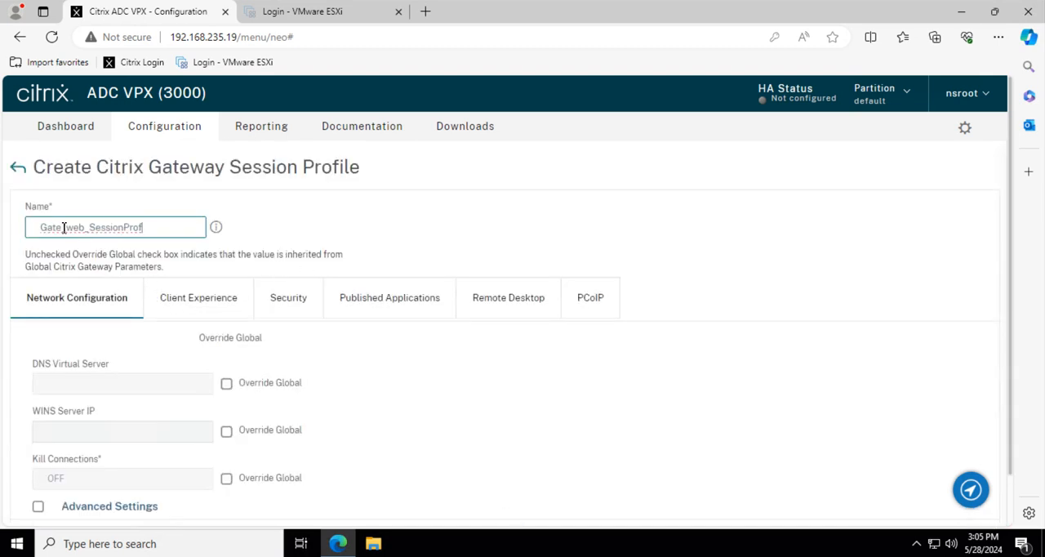
pyautogui.click(86, 228)
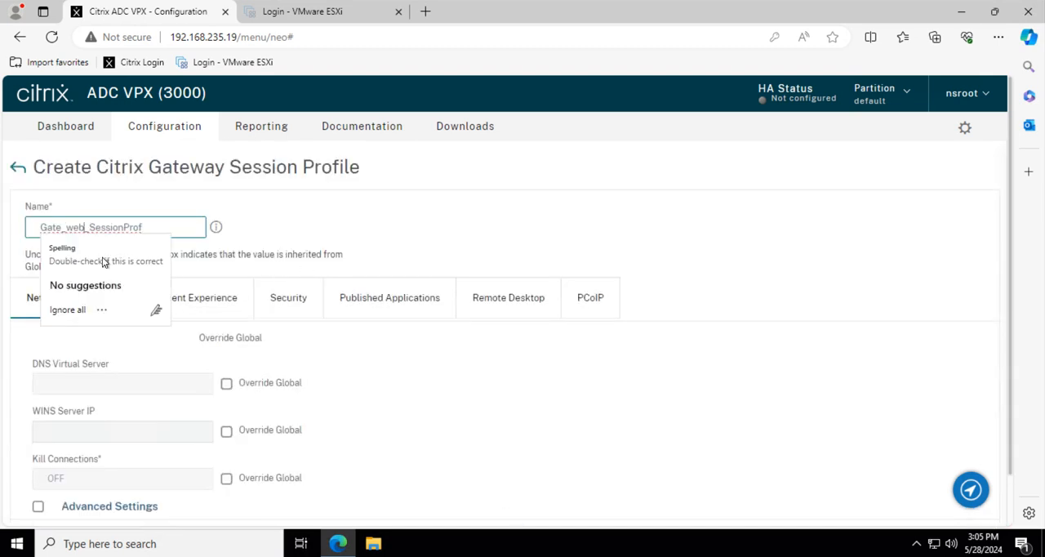
pyautogui.press('BackSpace')
pyautogui.press('BackSpace')
pyautogui.press('BackSpace')
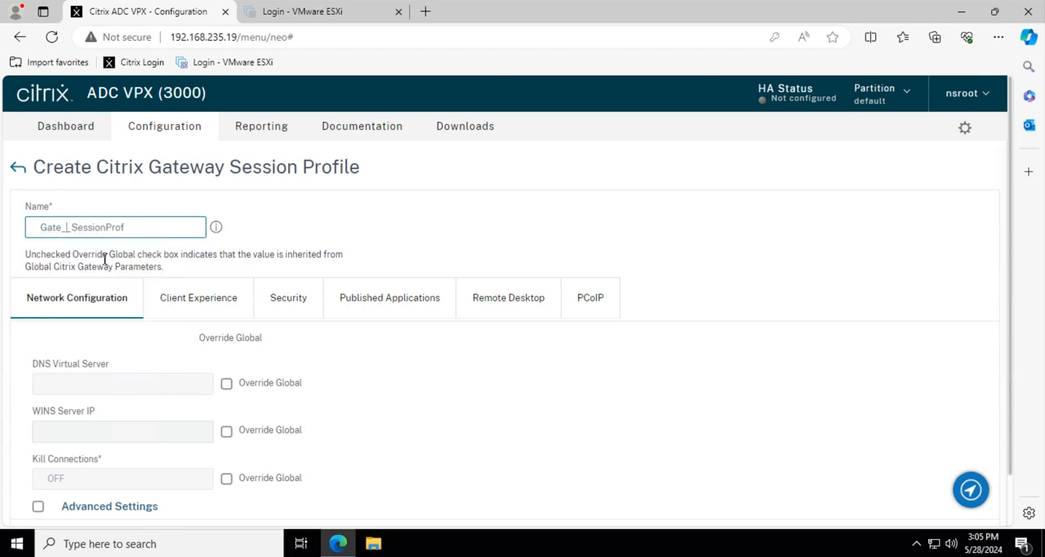
pyautogui.write('receiver')
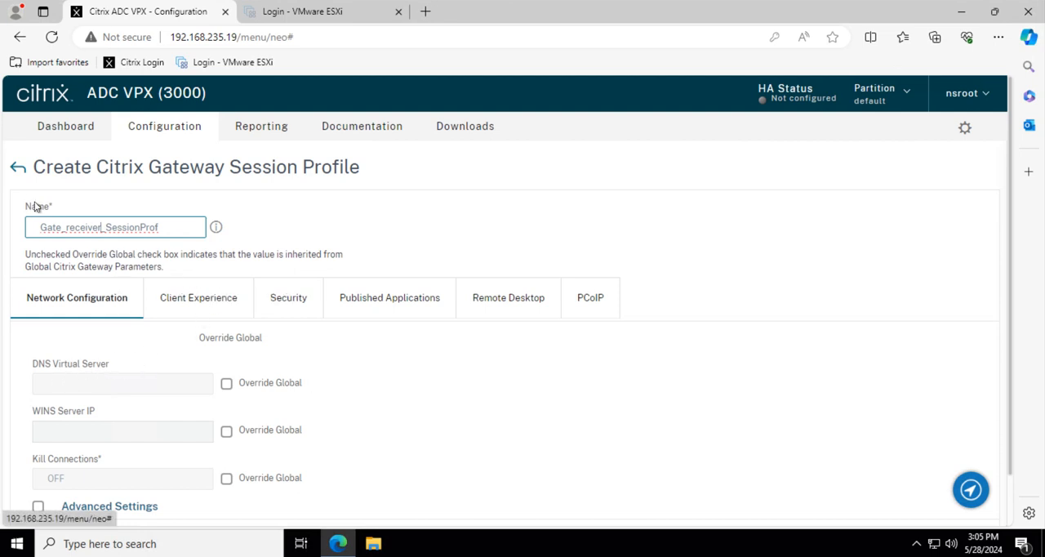
# In the Client Experience settings, override the global Split Tunnel with OFF and Clientless Access with On.
pyautogui.scroll(-2, 124, 356)
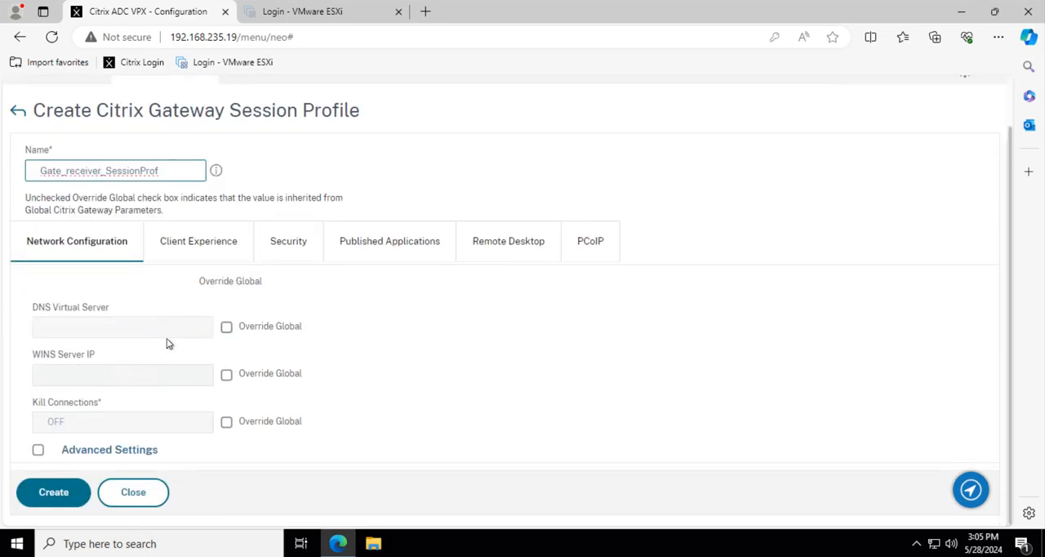
pyautogui.click(201, 243)
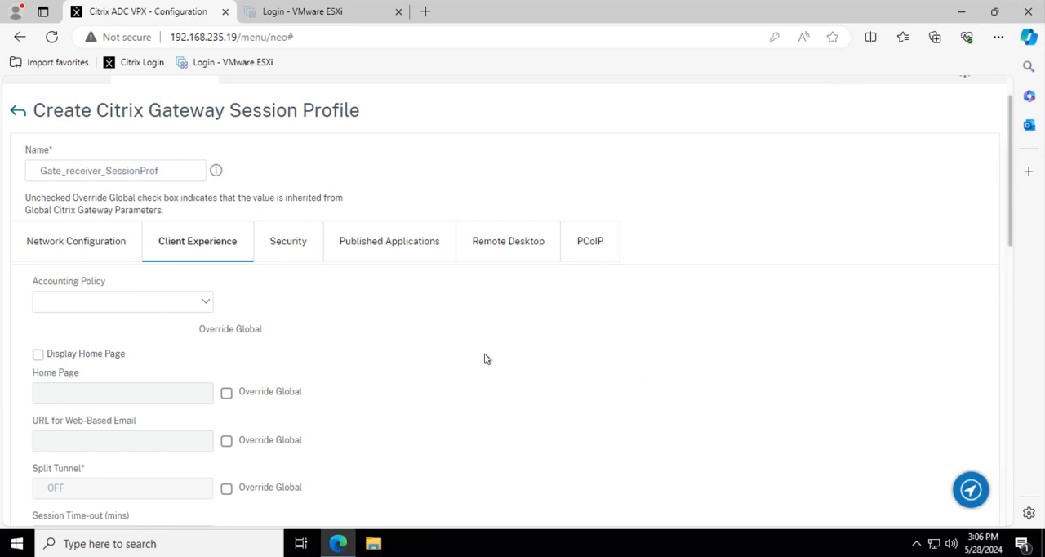
pyautogui.scroll(-2, 485, 410)
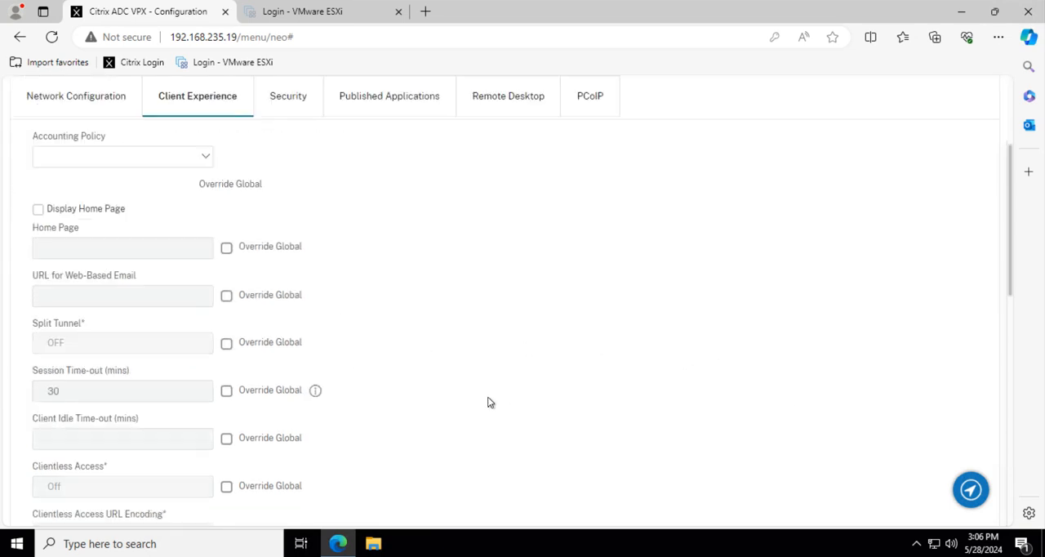
pyautogui.click(227, 392)
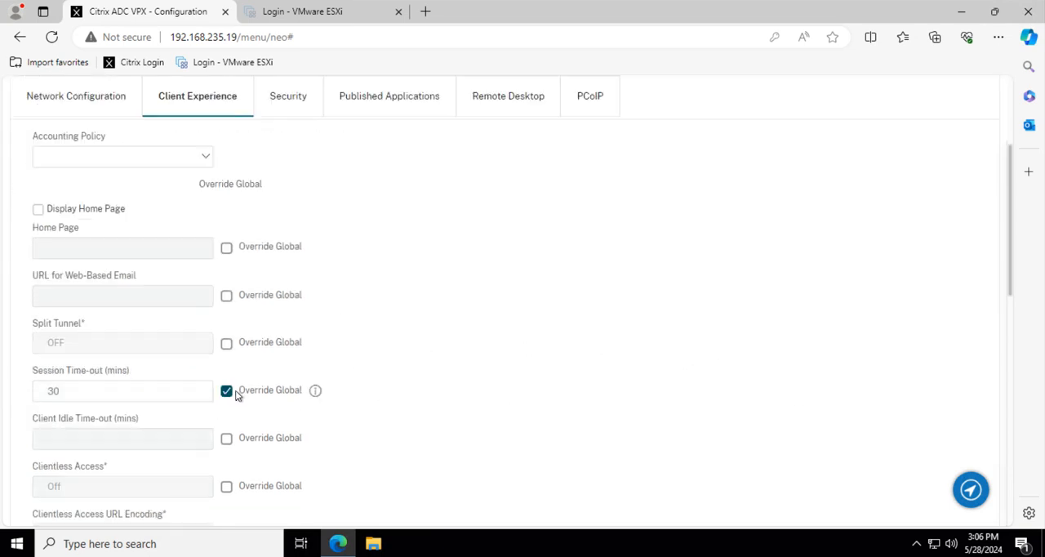
pyautogui.click(227, 392)
pyautogui.click(226, 344)
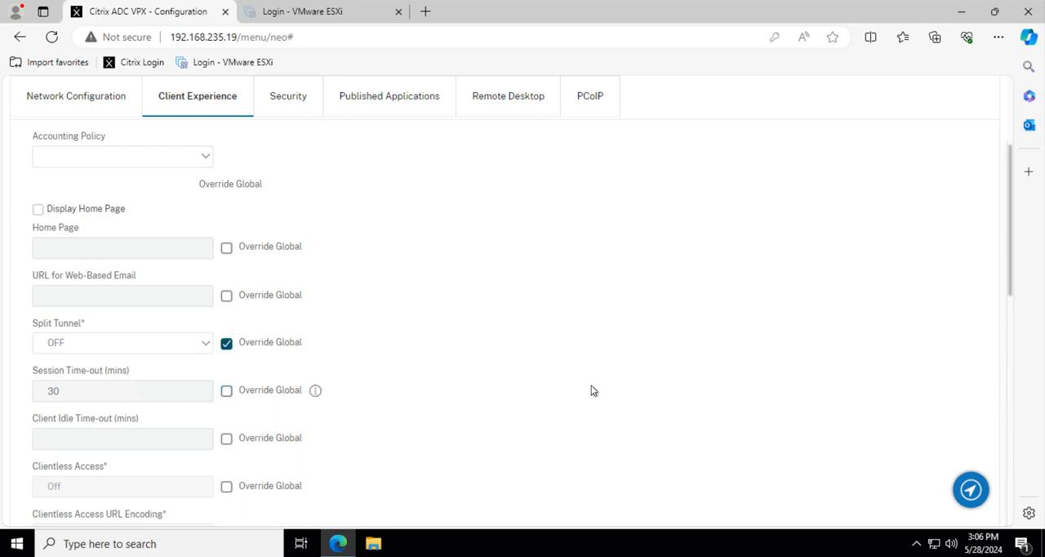
pyautogui.scroll(-2, 406, 383)
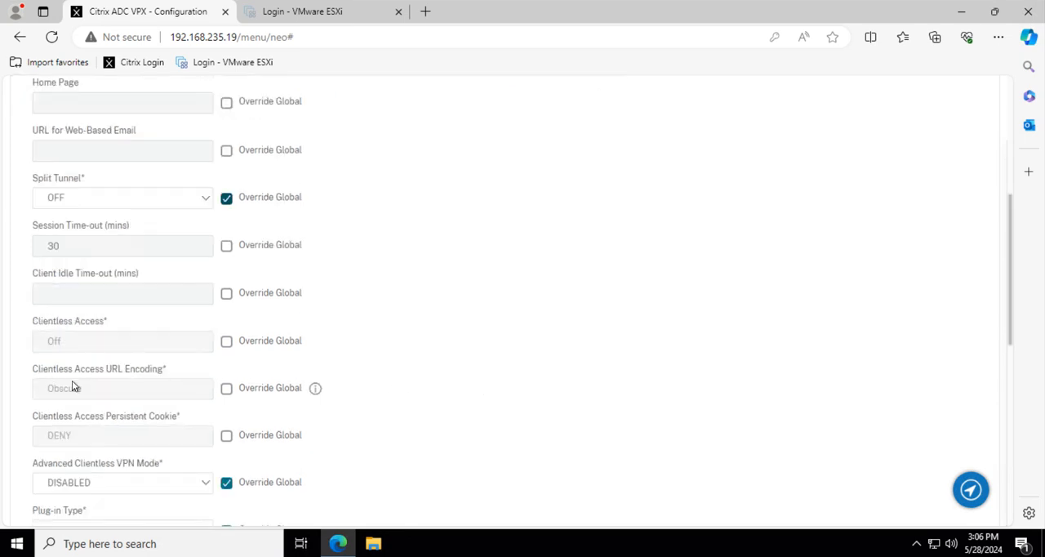
pyautogui.click(227, 343)
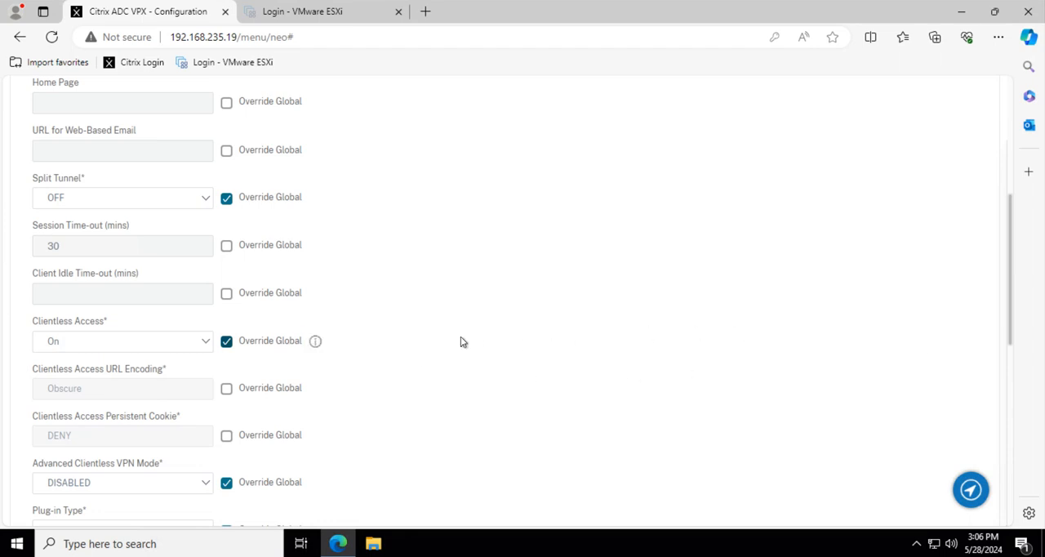
# Review the remaining Client Experience settings and the Security settings of the receiver session profile.
pyautogui.scroll(-1, 448, 343)
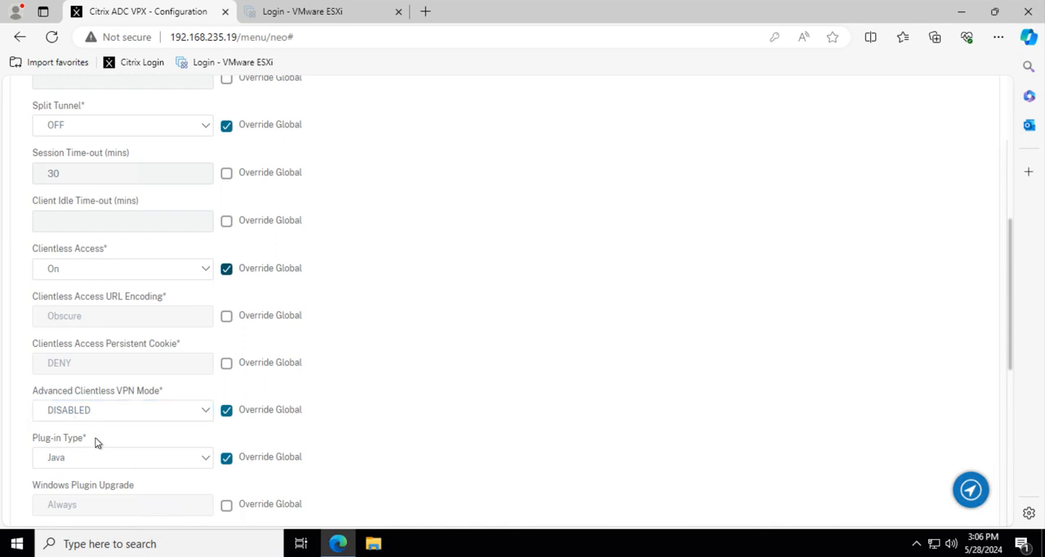
pyautogui.scroll(-3, 513, 403)
pyautogui.scroll(-2, 517, 403)
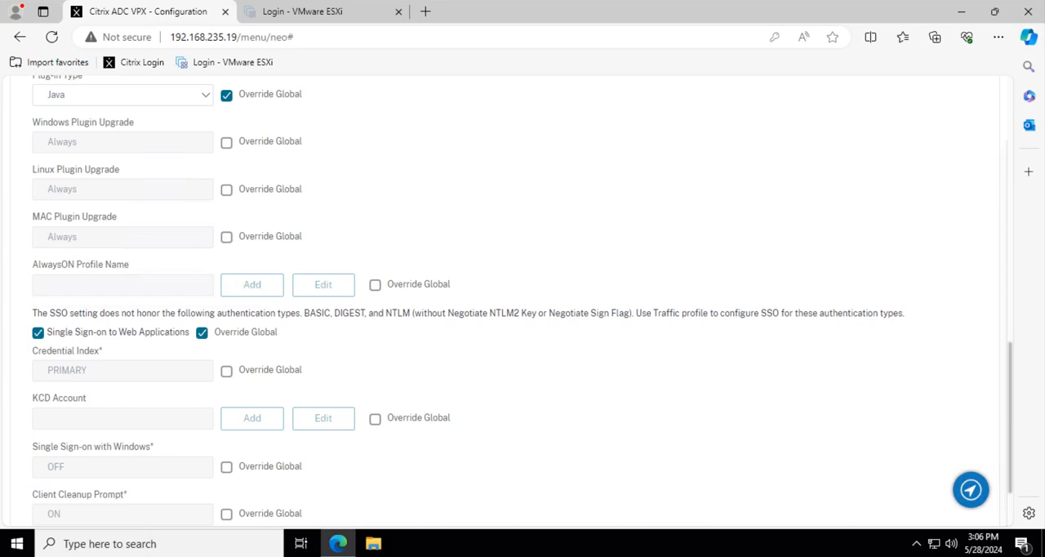
pyautogui.scroll(-2, 547, 294)
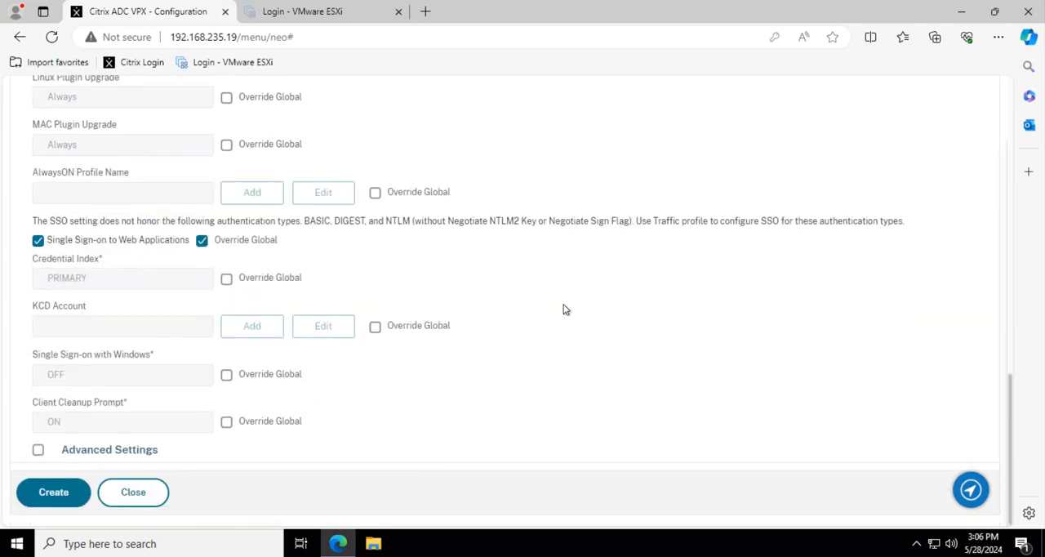
pyautogui.scroll(2, 566, 311)
pyautogui.scroll(10, 565, 311)
pyautogui.click(287, 302)
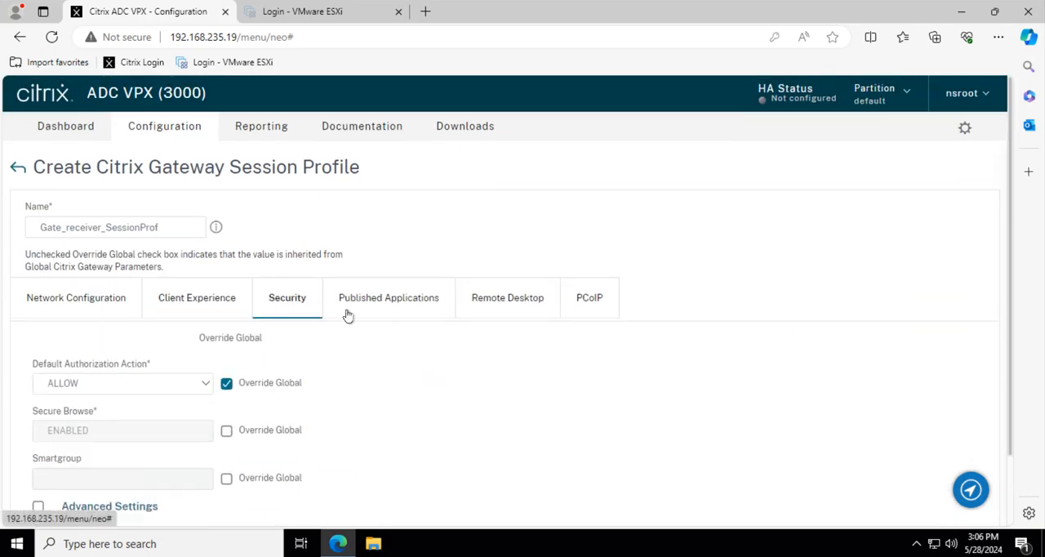
pyautogui.scroll(-2, 398, 376)
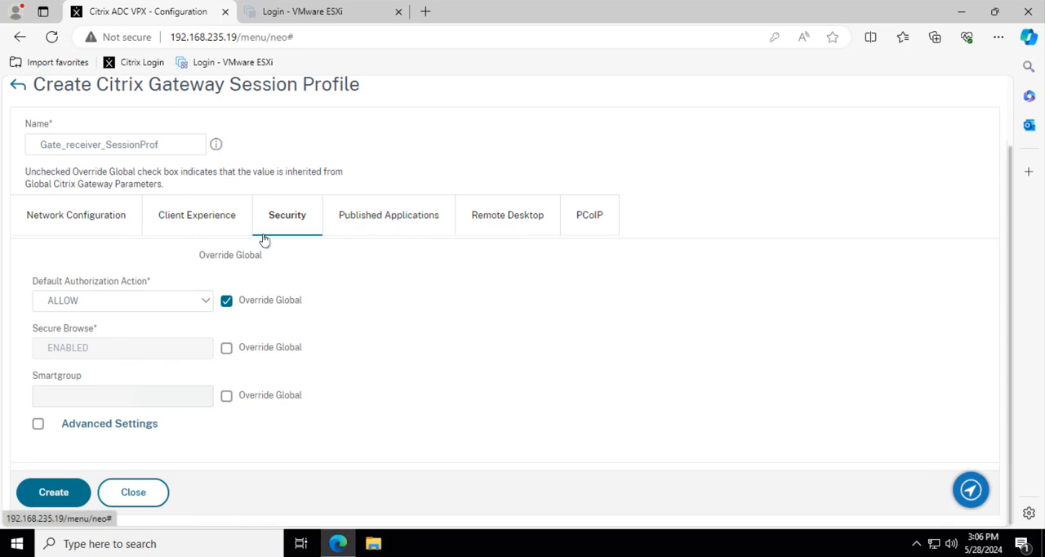
pyautogui.click(396, 226)
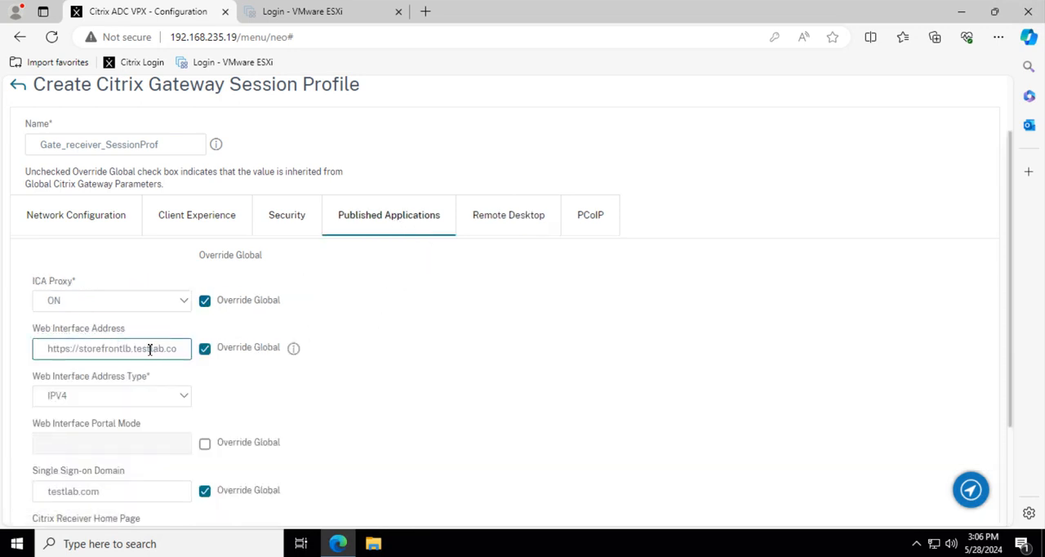
pyautogui.tripleClick(178, 349)
pyautogui.moveTo(178, 349); pyautogui.dragTo(243, 358)
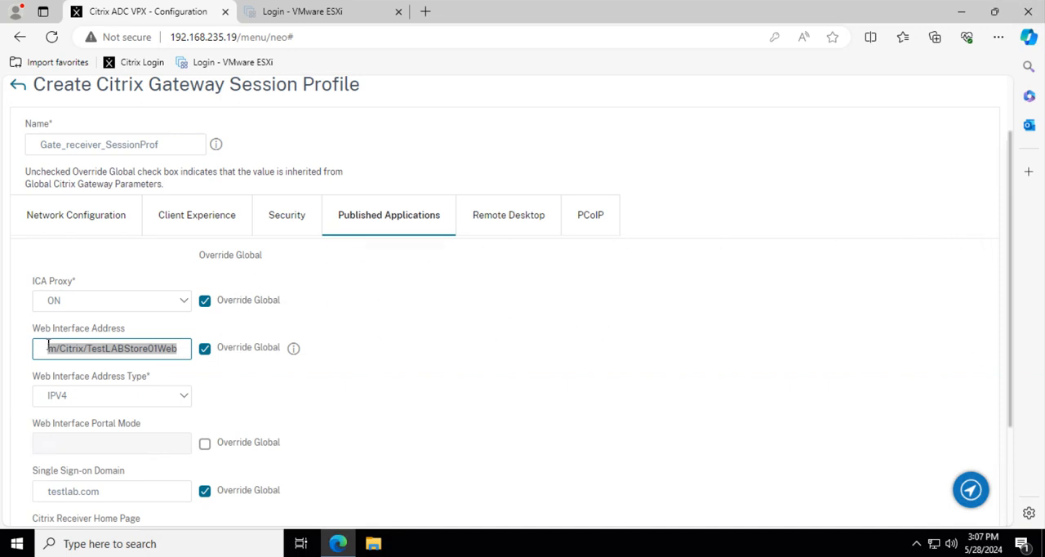
pyautogui.click(181, 350)
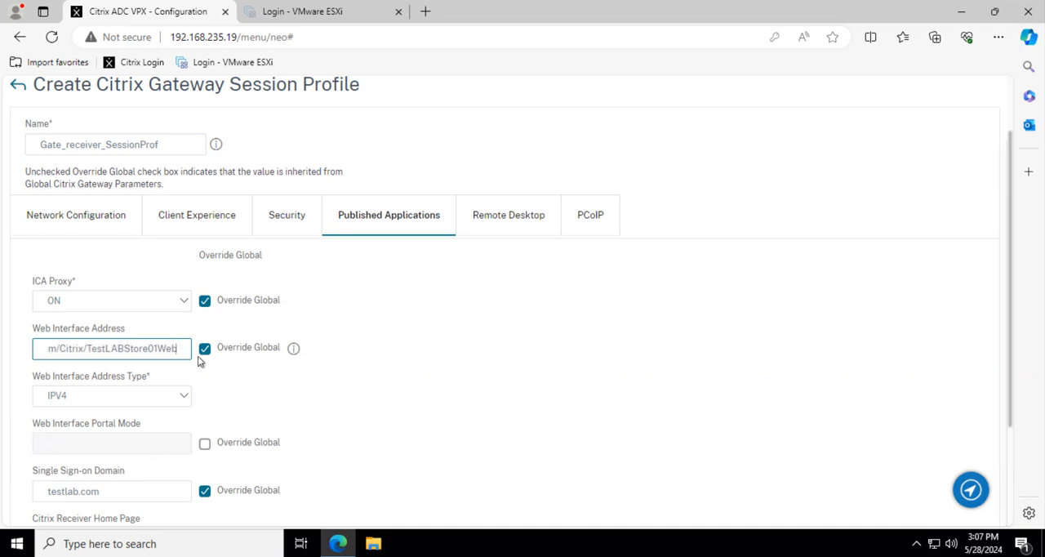
pyautogui.press('BackSpace')
pyautogui.press('BackSpace')
pyautogui.press('BackSpace')
pyautogui.press('BackSpace')
pyautogui.press('BackSpace')
pyautogui.press('BackSpace')
pyautogui.press('BackSpace')
pyautogui.press('BackSpace')
pyautogui.press('BackSpace')
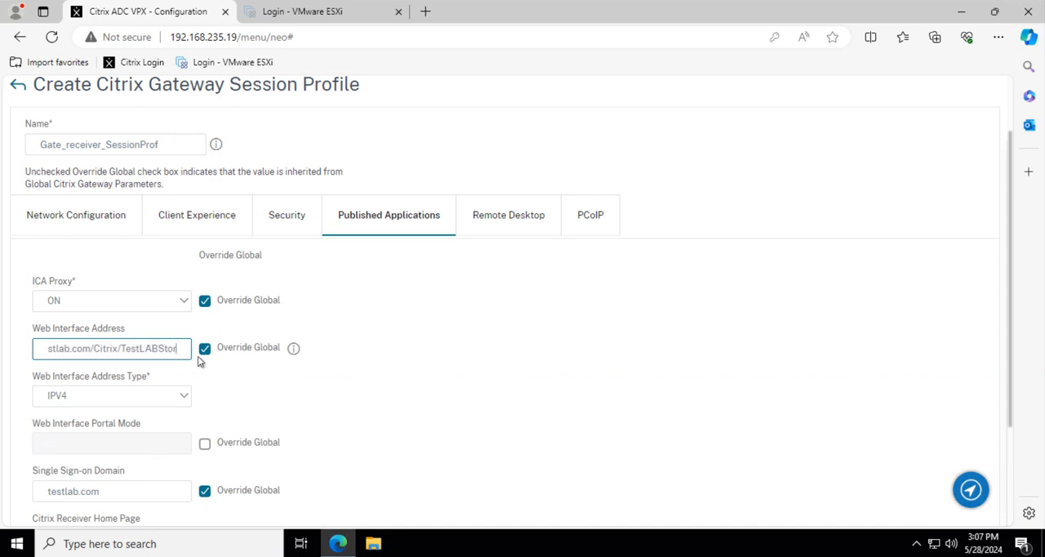
pyautogui.press('BackSpace')
pyautogui.press('BackSpace')
pyautogui.press('BackSpace')
pyautogui.press('BackSpace')
pyautogui.press('BackSpace')
pyautogui.press('BackSpace')
pyautogui.press('BackSpace')
pyautogui.press('BackSpace')
pyautogui.press('BackSpace')
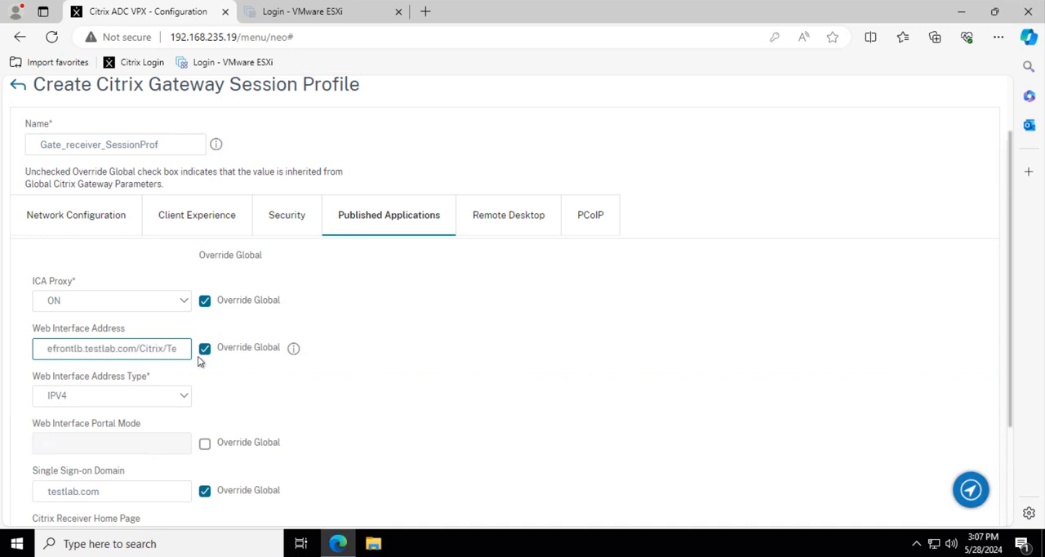
pyautogui.press('BackSpace')
pyautogui.press('BackSpace')
pyautogui.press('BackSpace')
pyautogui.press('BackSpace')
pyautogui.press('BackSpace')
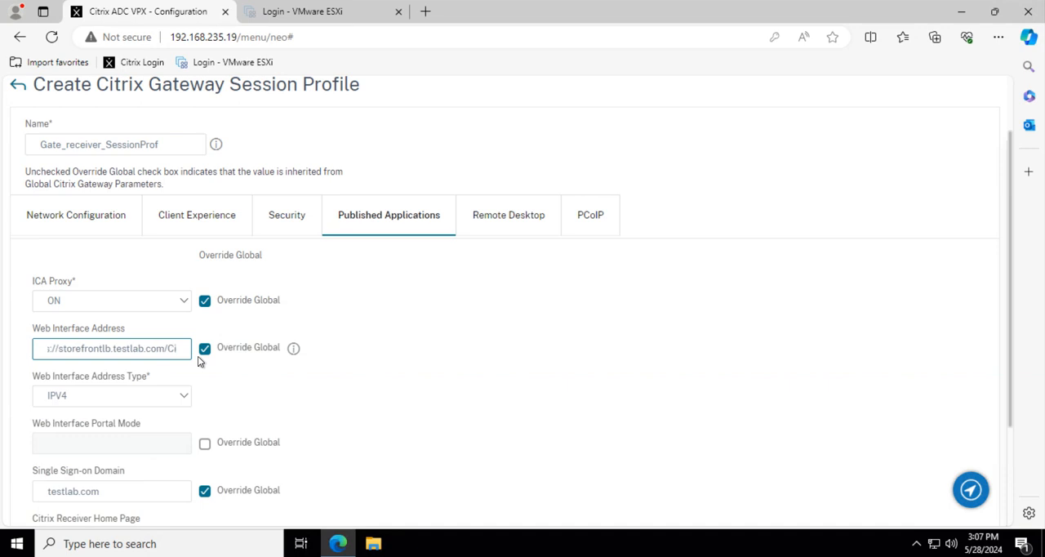
pyautogui.press('BackSpace')
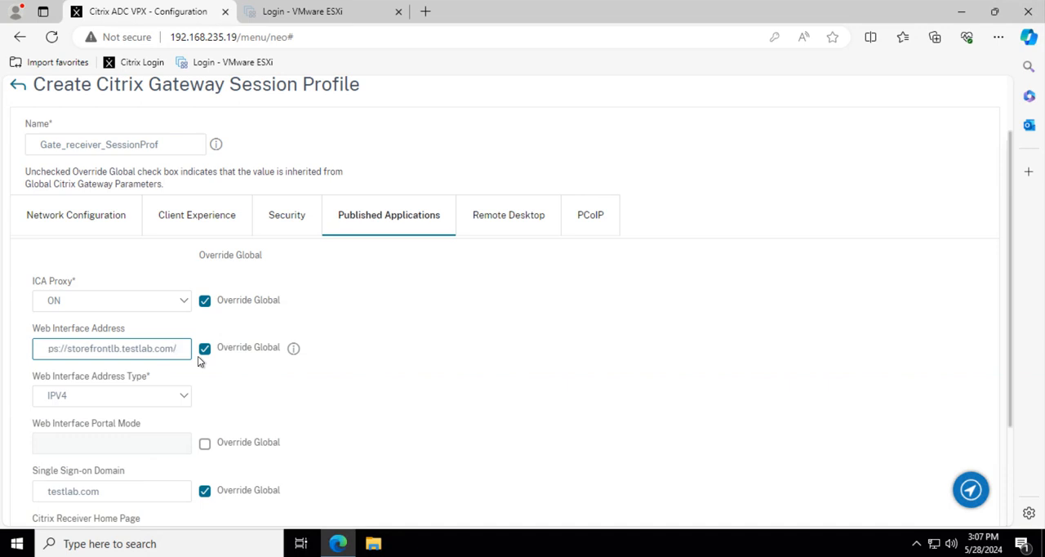
pyautogui.click(293, 348)
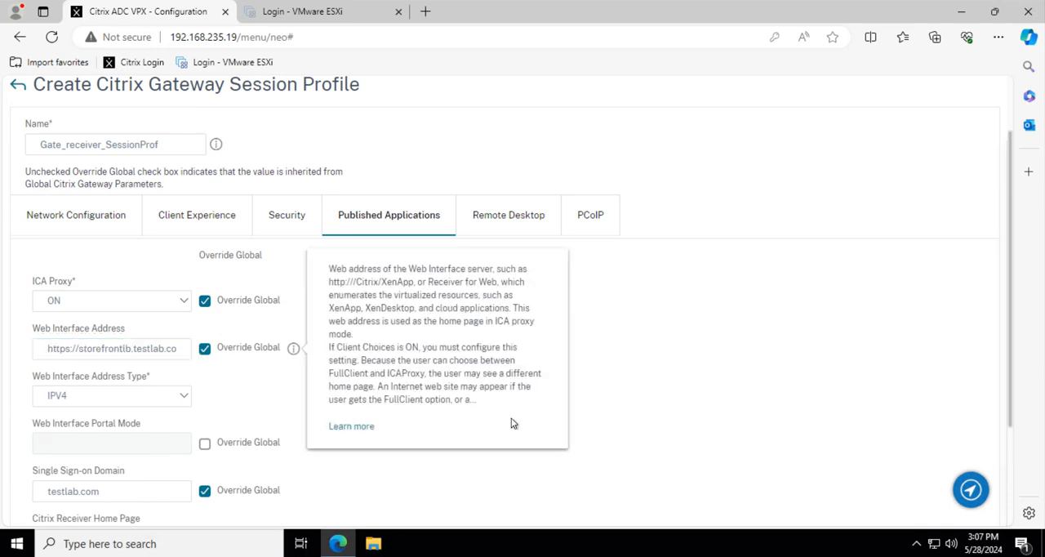
pyautogui.scroll(-3, 482, 361)
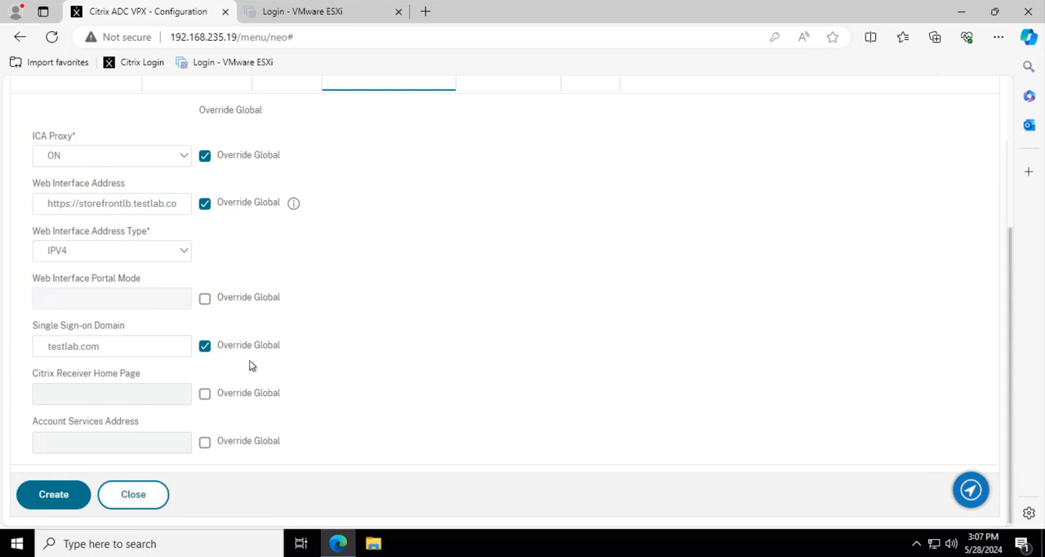
pyautogui.click(119, 346)
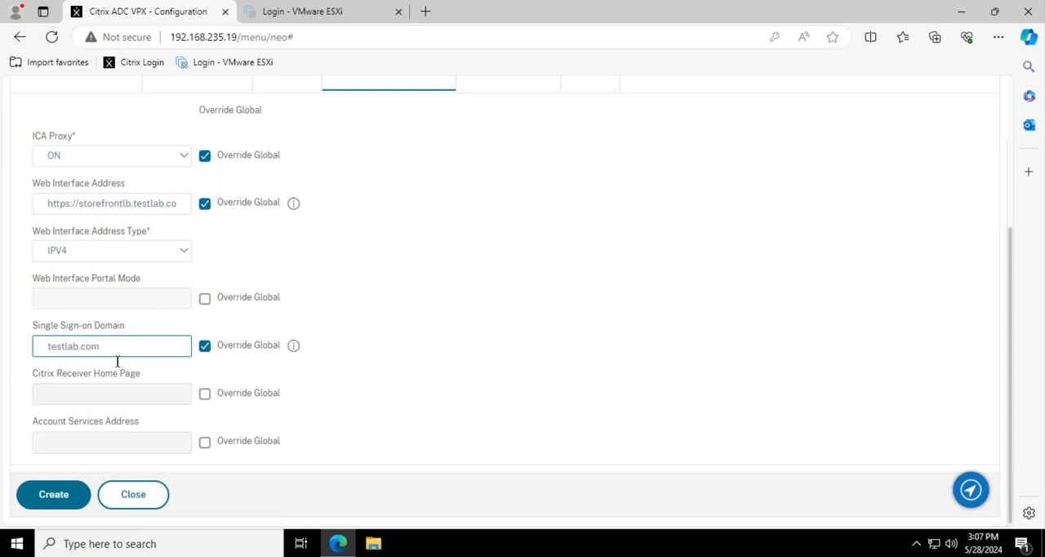
pyautogui.click(70, 450)
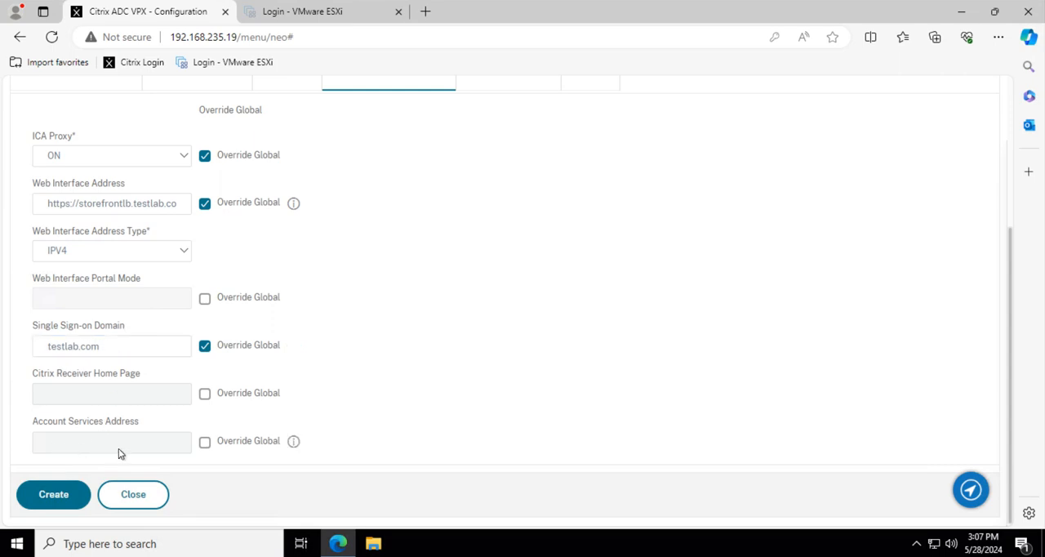
pyautogui.click(204, 441)
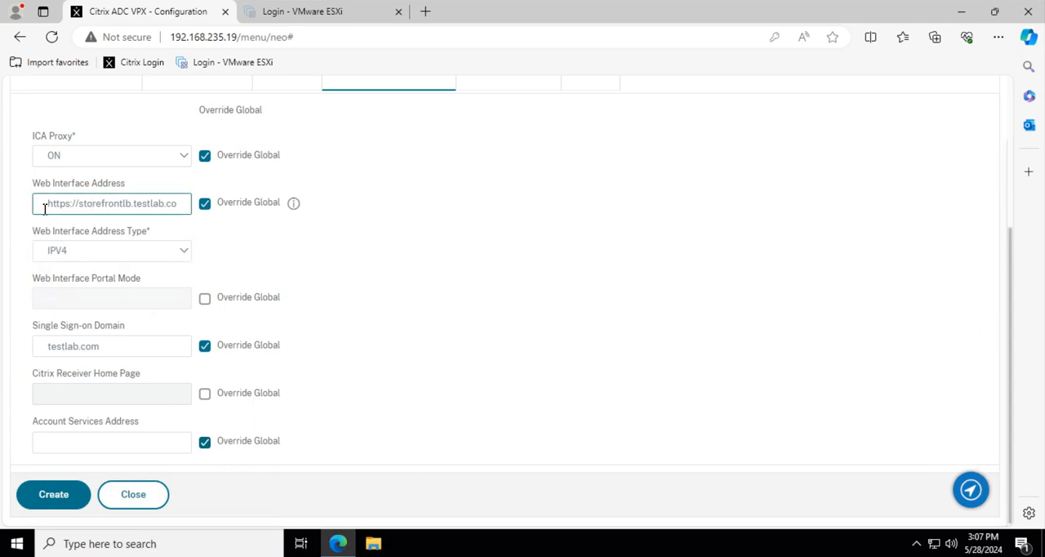
pyautogui.moveTo(44, 208); pyautogui.dragTo(214, 204)
pyautogui.rightClick(128, 209)
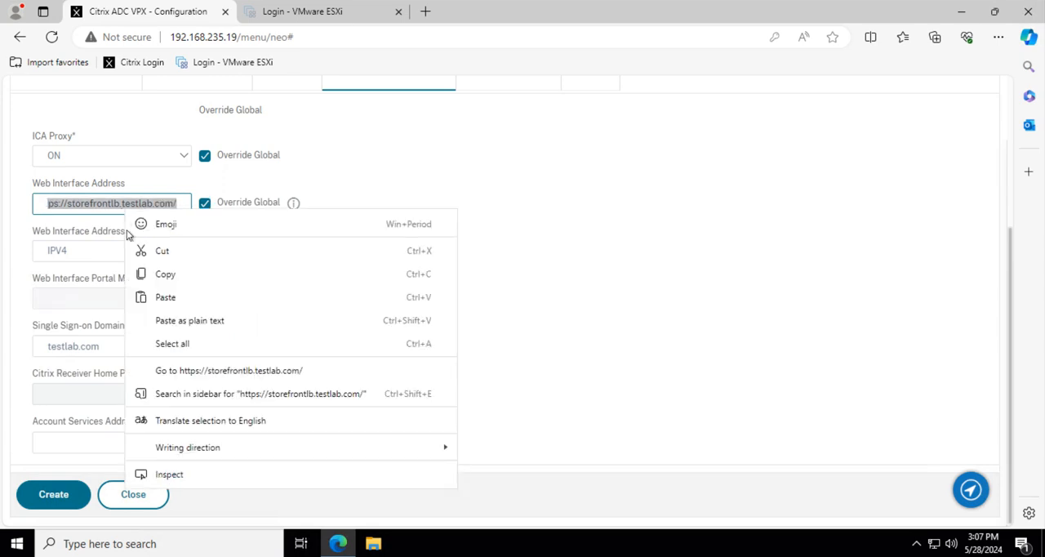
pyautogui.click(155, 274)
pyautogui.click(95, 444)
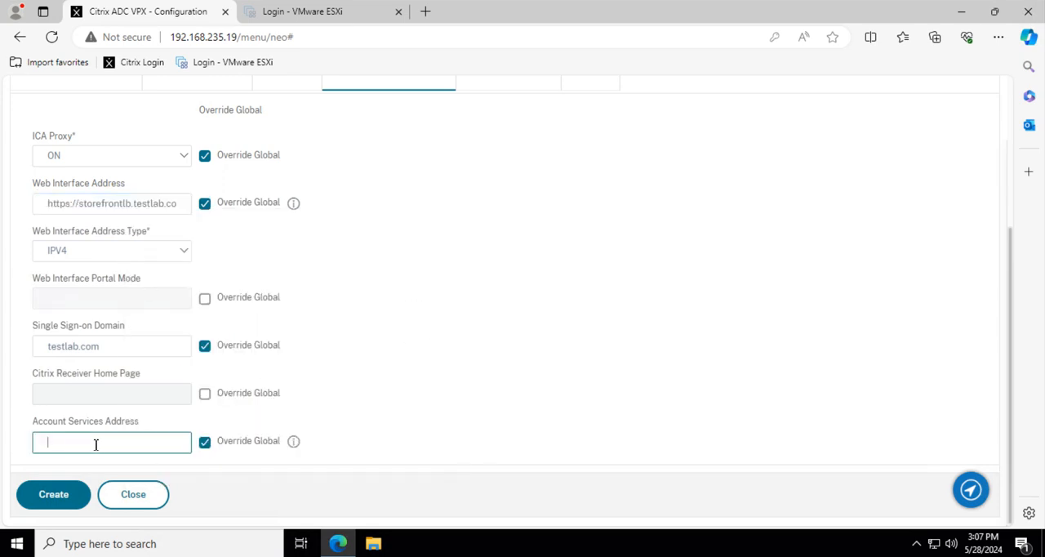
pyautogui.hotkey('ctrl', 'v')
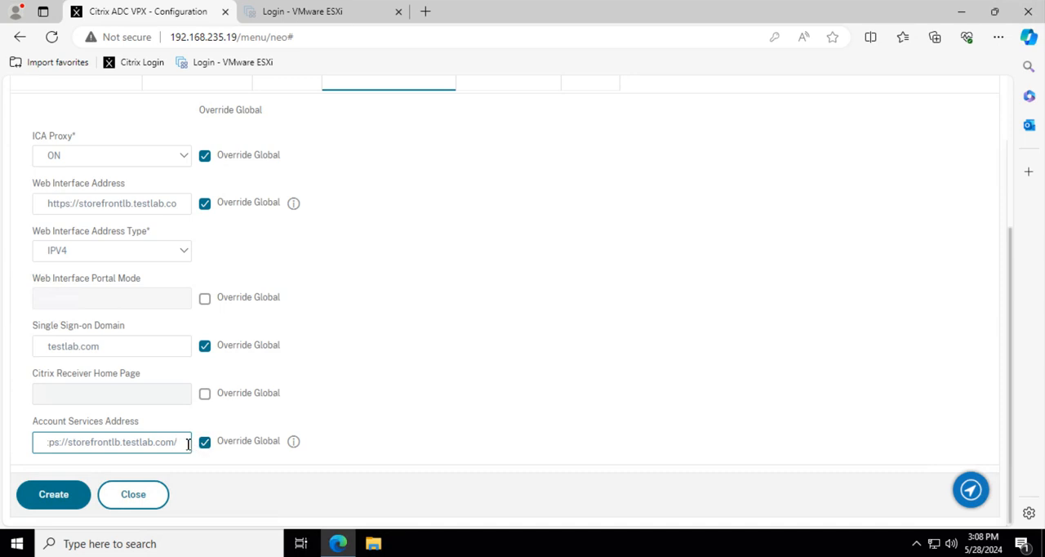
pyautogui.write('Citrix/Roaming/Accounts')
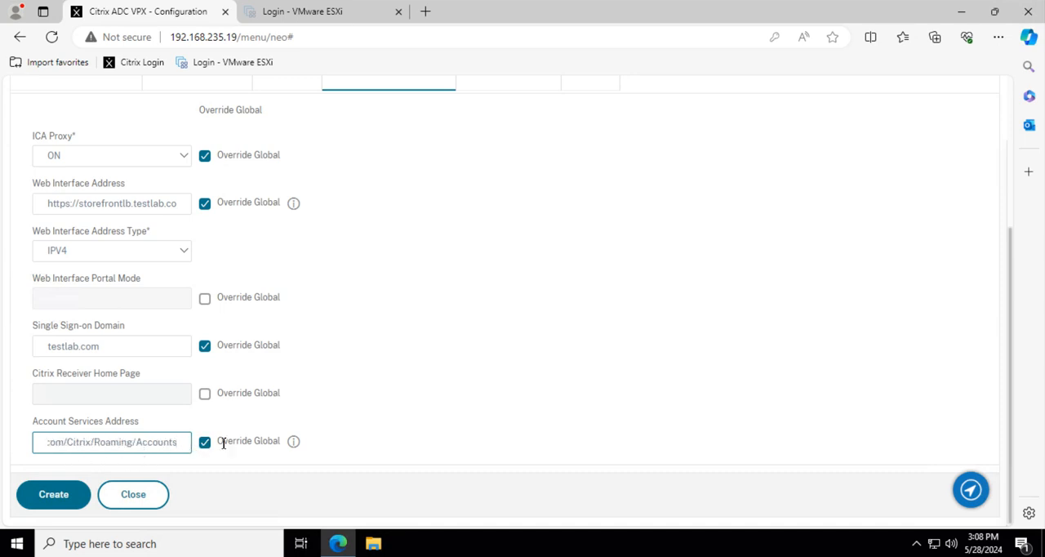
pyautogui.click(512, 357)
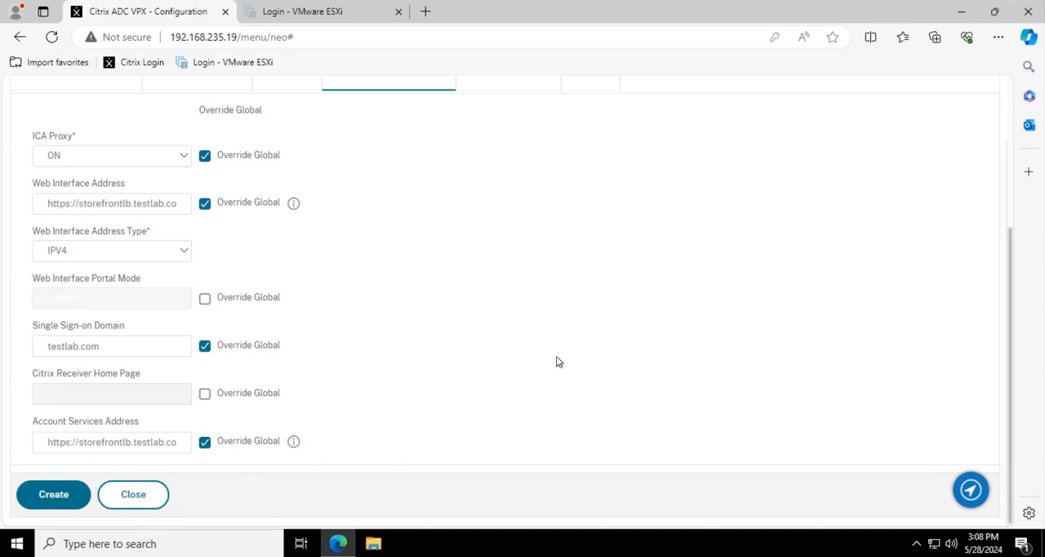
# Recheck the Web Interface Address, create the Gate_receiver_SessionProf session profile, and clear its selection in the profile list.
pyautogui.scroll(2, 558, 364)
pyautogui.click(79, 350)
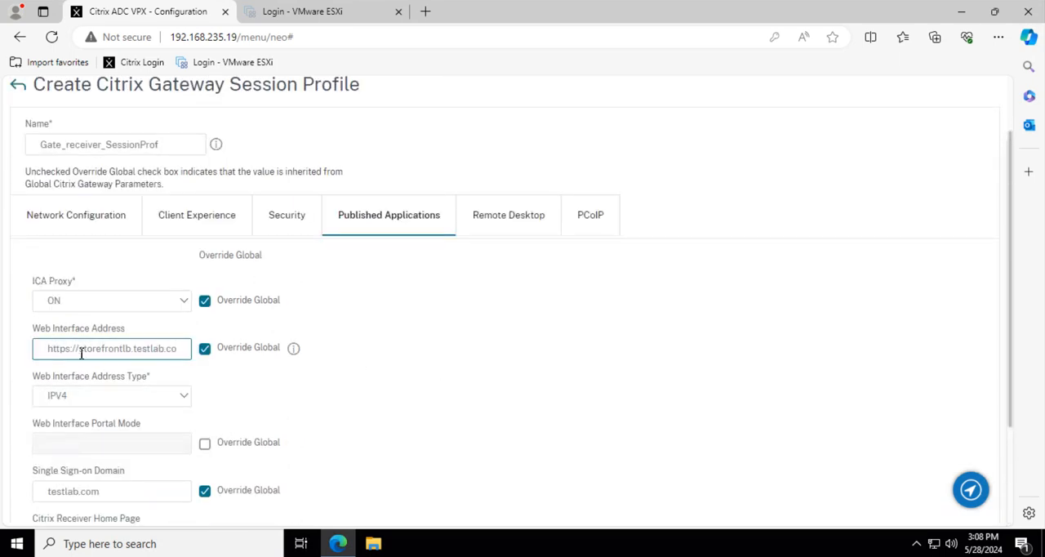
pyautogui.moveTo(68, 353); pyautogui.dragTo(190, 355)
pyautogui.click(574, 360)
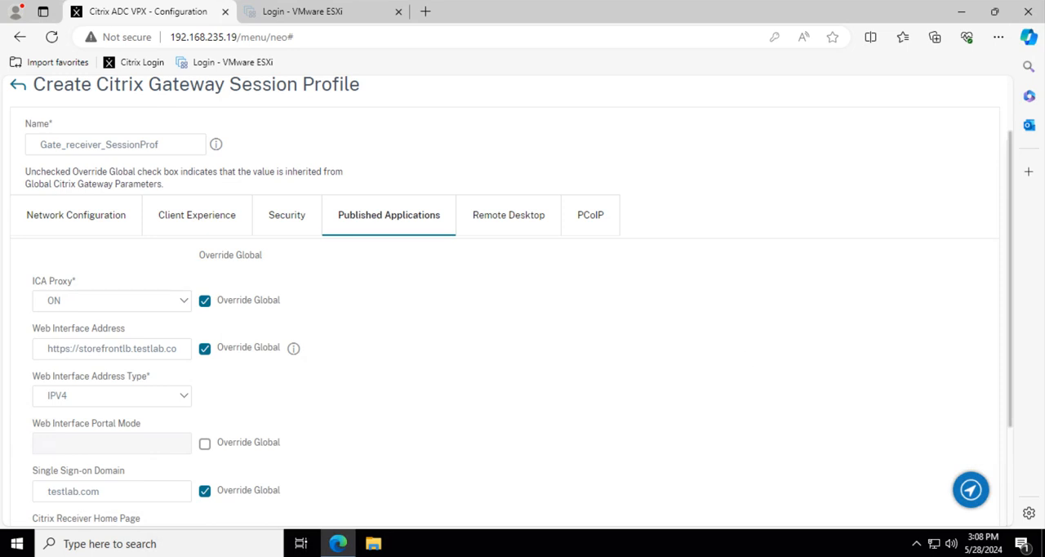
pyautogui.scroll(-5, 586, 403)
pyautogui.click(76, 495)
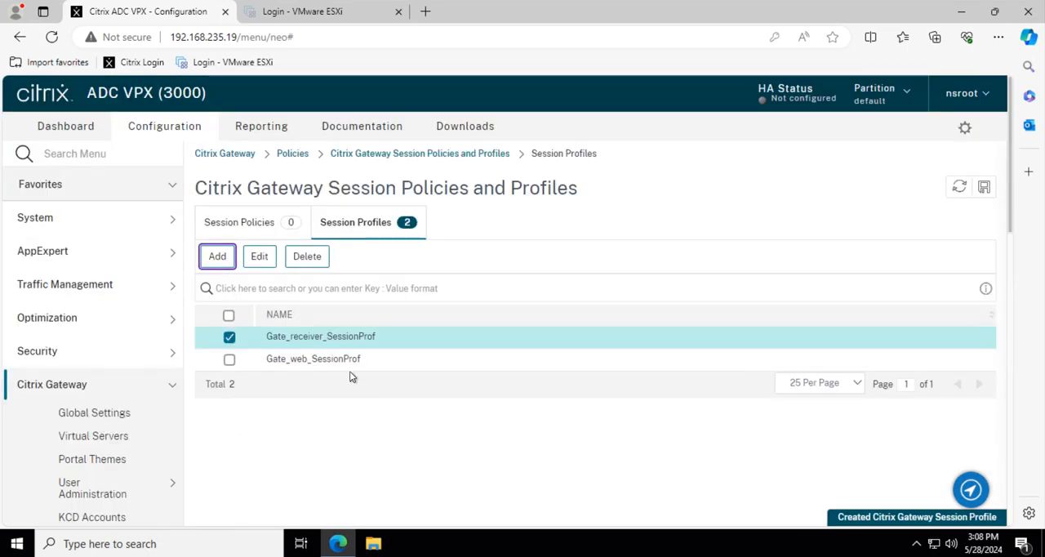
pyautogui.click(230, 337)
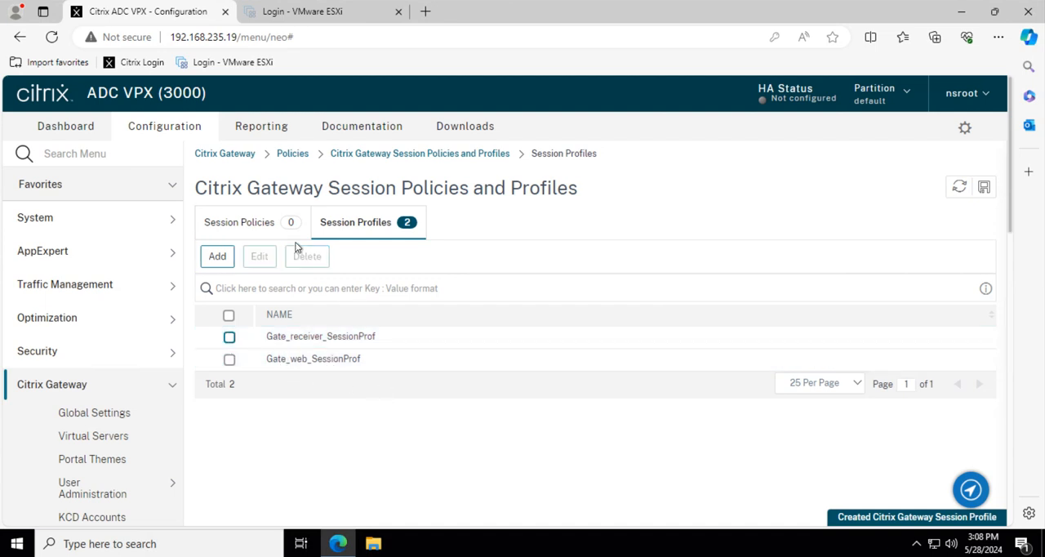
# Start a new Citrix Gateway session policy and name it web_sesionPol.
pyautogui.click(250, 231)
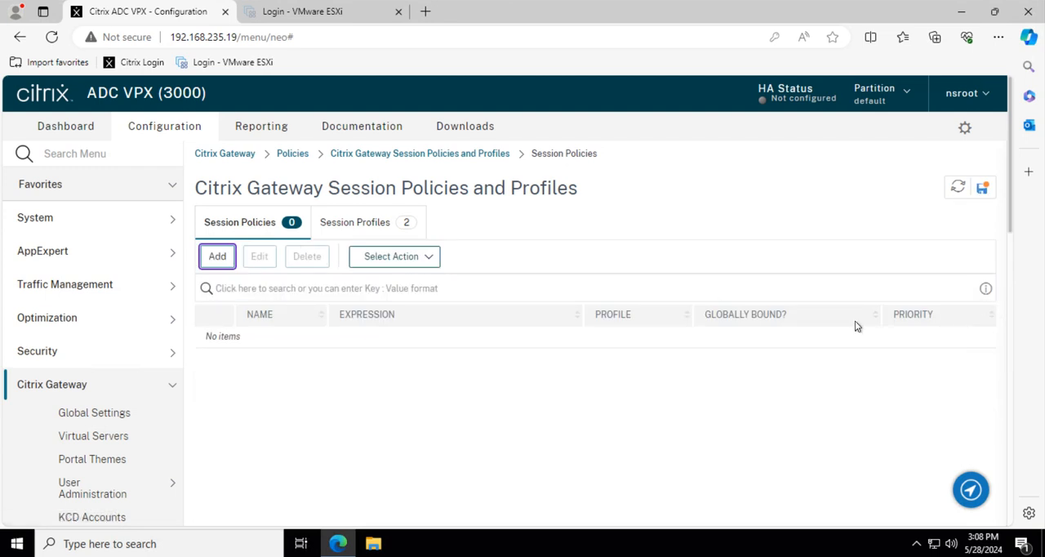
pyautogui.click(218, 258)
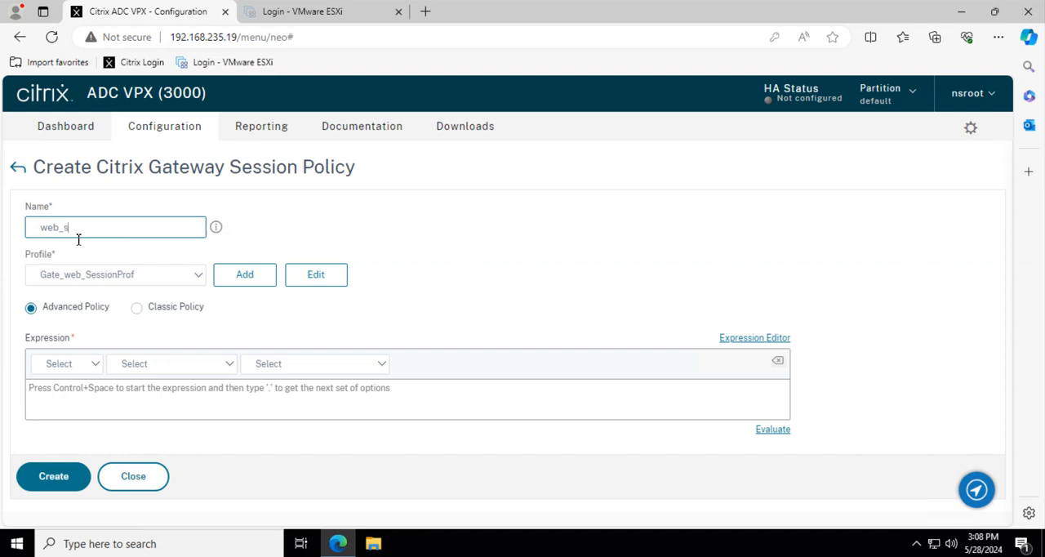
pyautogui.write('web_sesionPol')
pyautogui.moveTo(61, 230); pyautogui.dragTo(31, 227)
pyautogui.click(115, 232)
pyautogui.rightClick(115, 232)
pyautogui.click(258, 247)
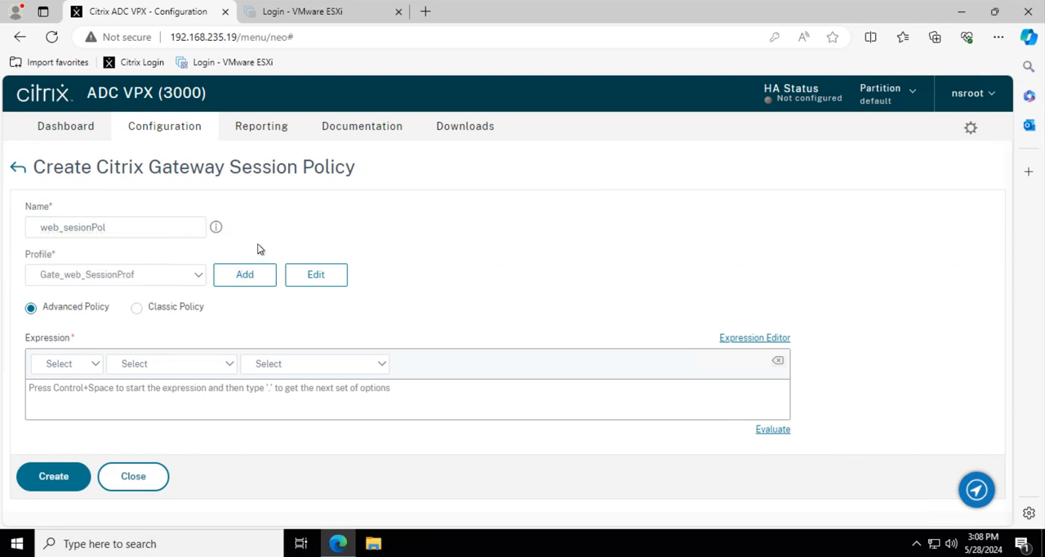
# Keep Gate_web_SessionProf as the profile and create the policy with the expression HTTP.REQ.HEADER("User-Agent").CONTAINS("CitrixReceiver").NOT.
pyautogui.click(83, 280)
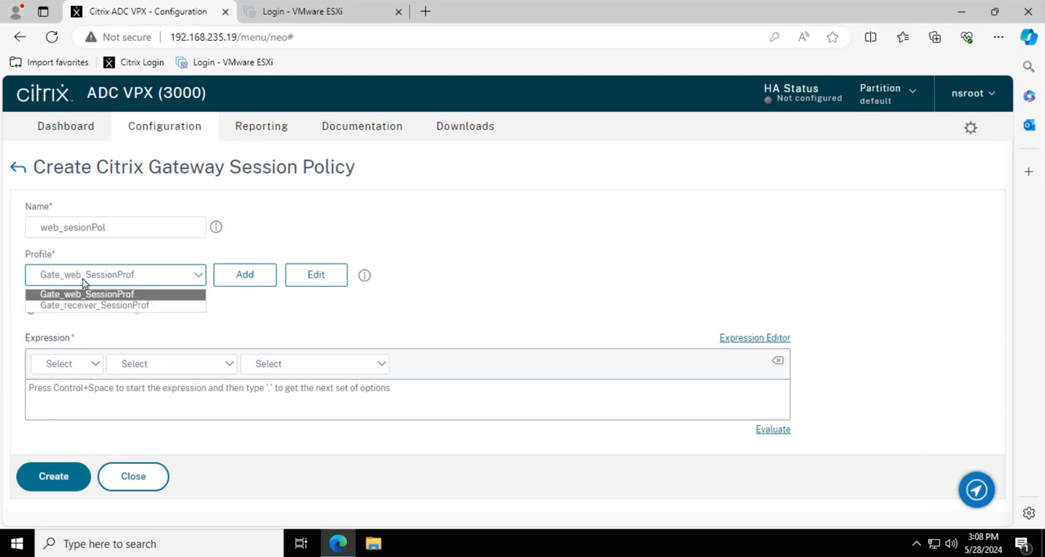
pyautogui.click(83, 279)
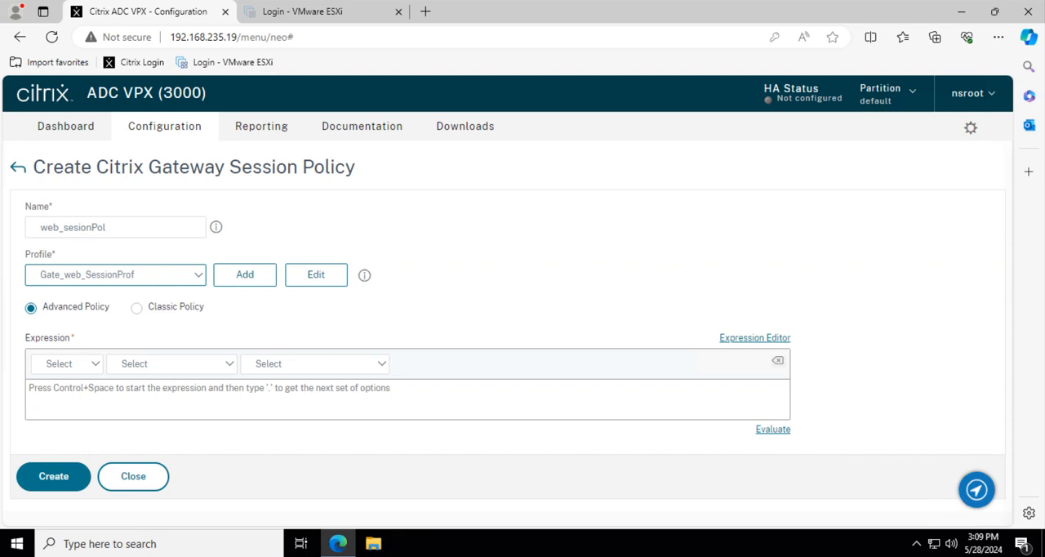
pyautogui.click(157, 404)
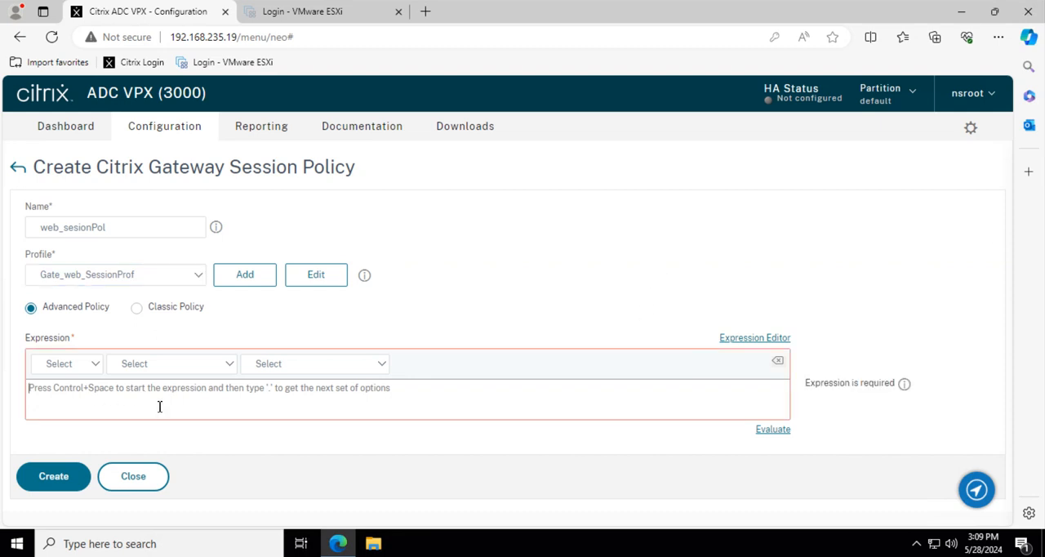
pyautogui.hotkey('ctrl', 'v')
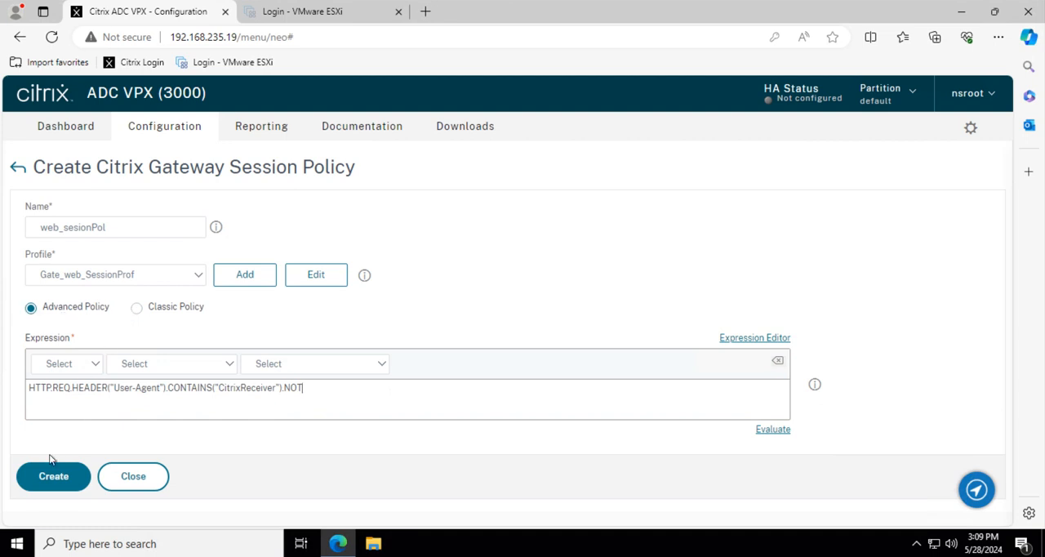
pyautogui.click(57, 486)
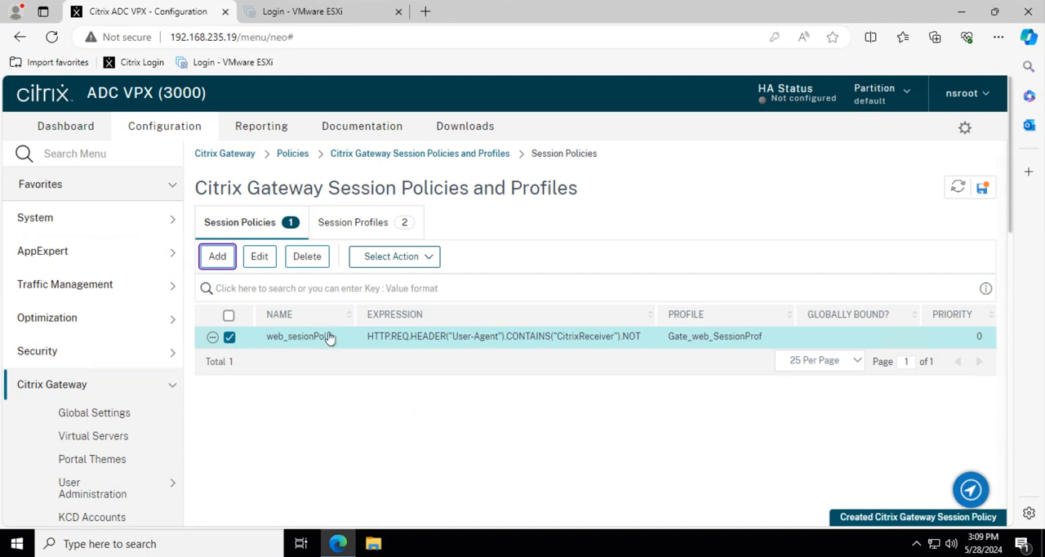
pyautogui.click(214, 256)
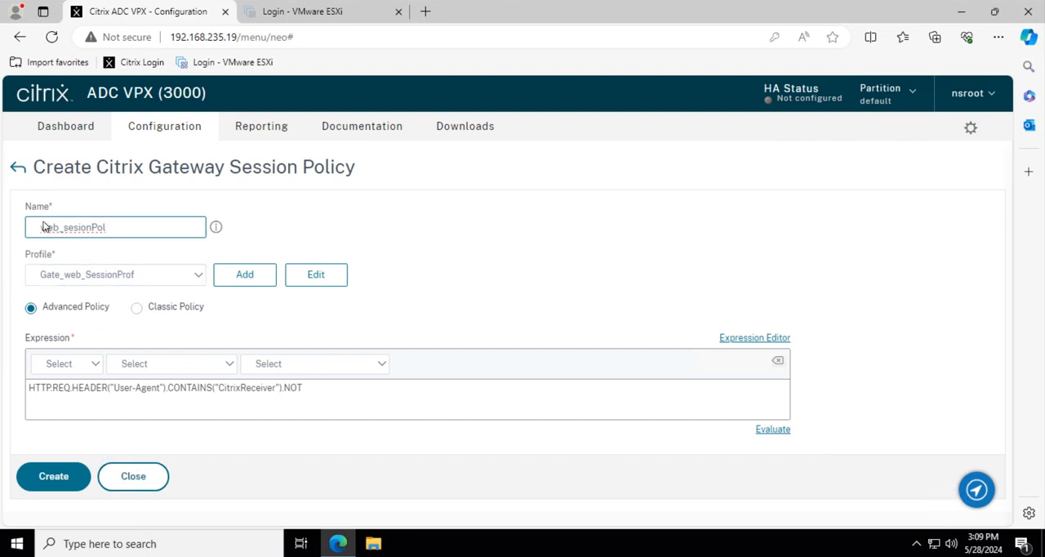
pyautogui.click(144, 481)
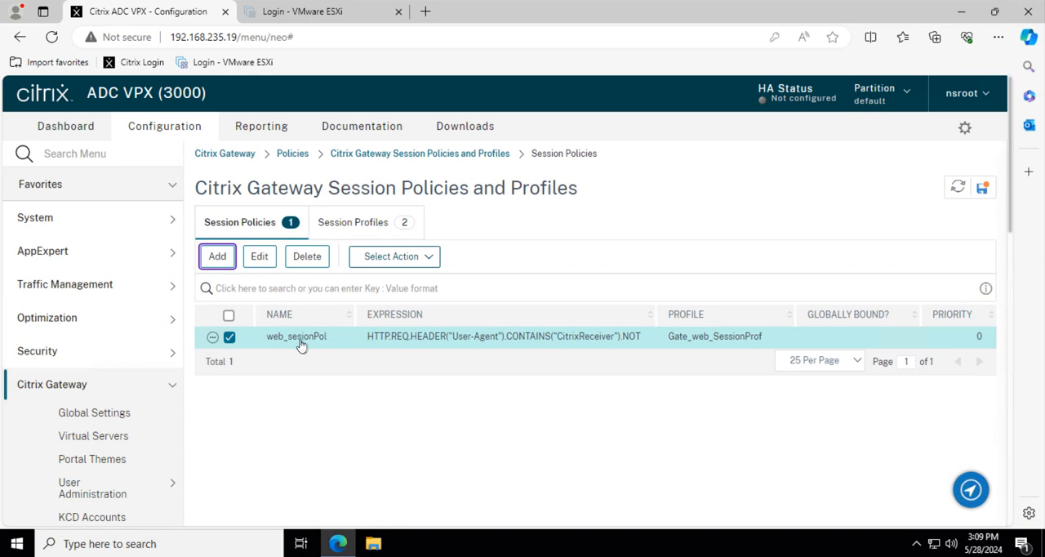
pyautogui.click(230, 340)
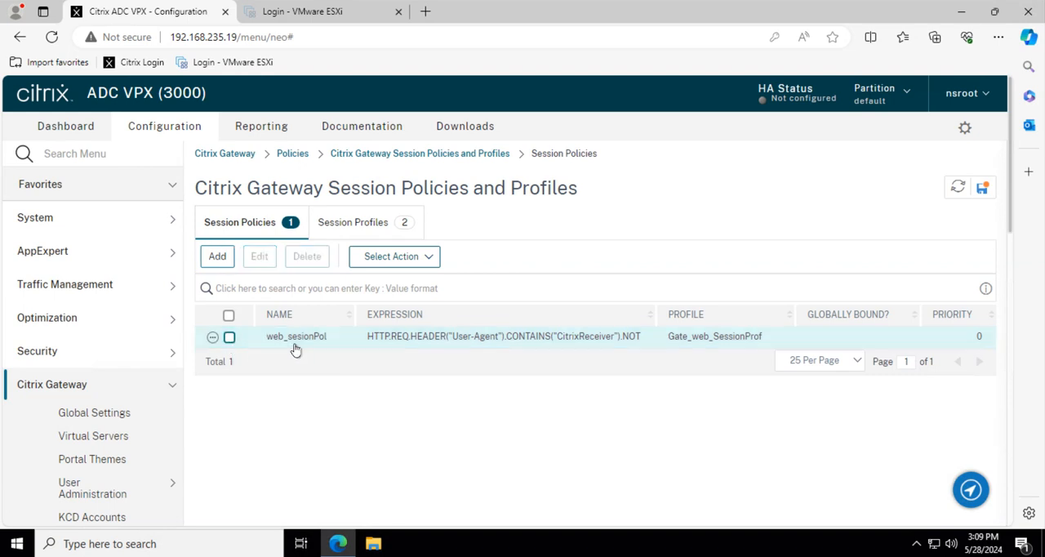
pyautogui.click(230, 337)
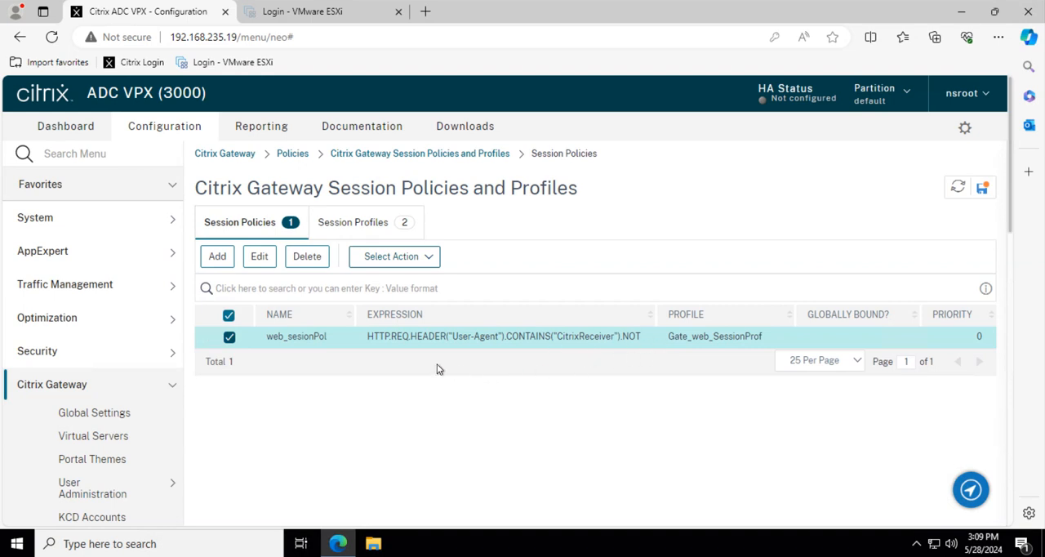
pyautogui.click(229, 337)
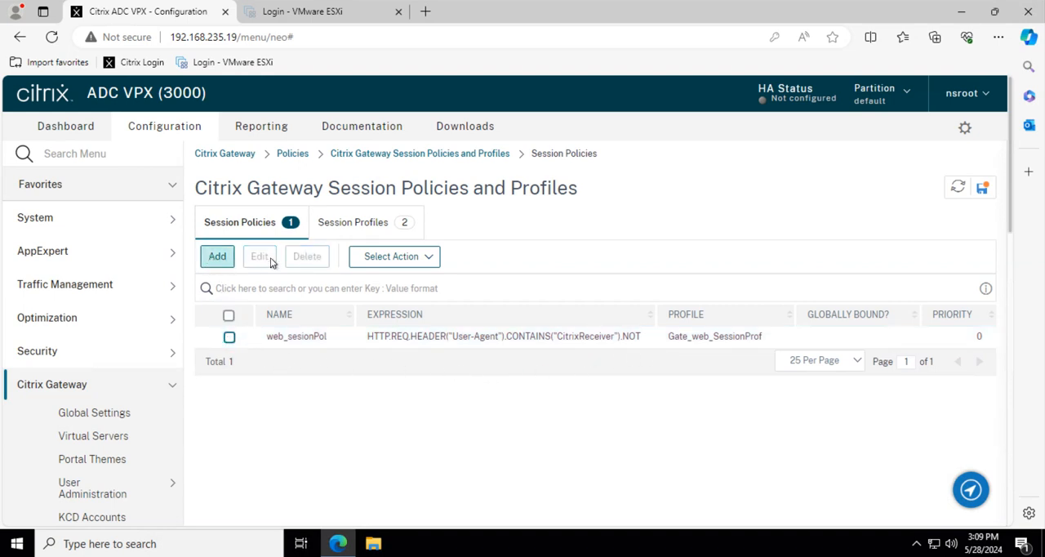
pyautogui.click(344, 223)
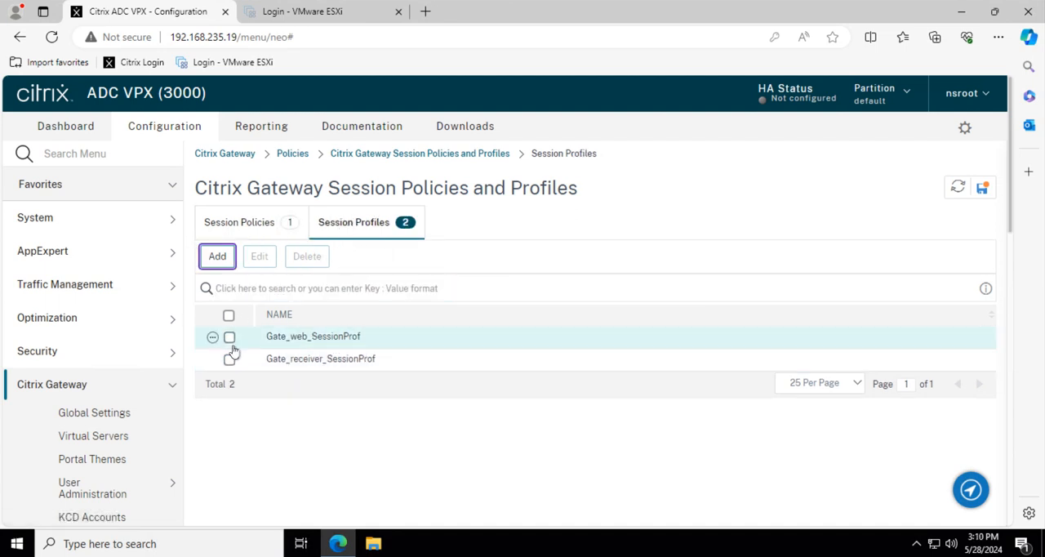
pyautogui.click(240, 229)
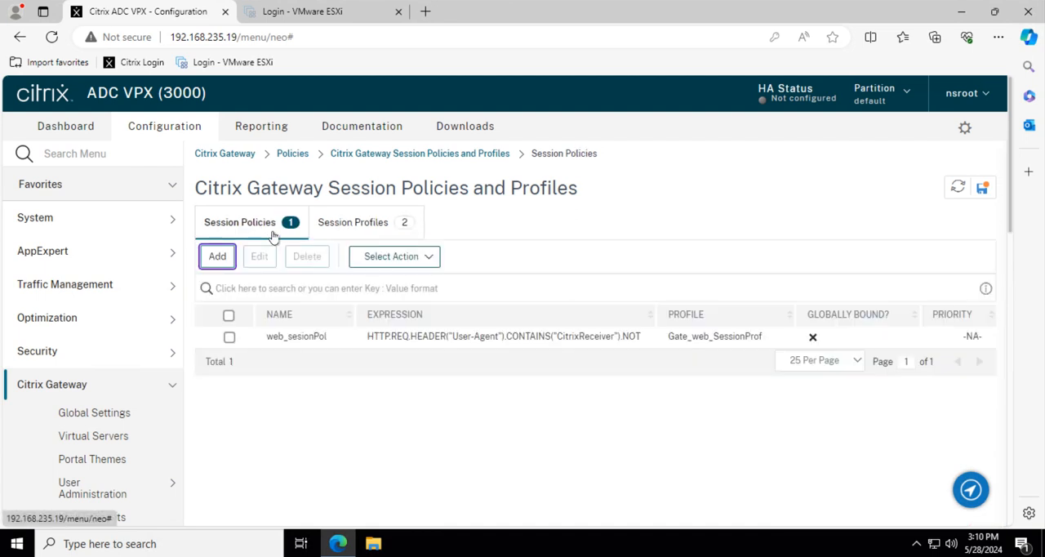
# Start a blank session policy named receiver_sessionPol and assign it the Gate_receiver_SessionProf profile.
pyautogui.click(219, 258)
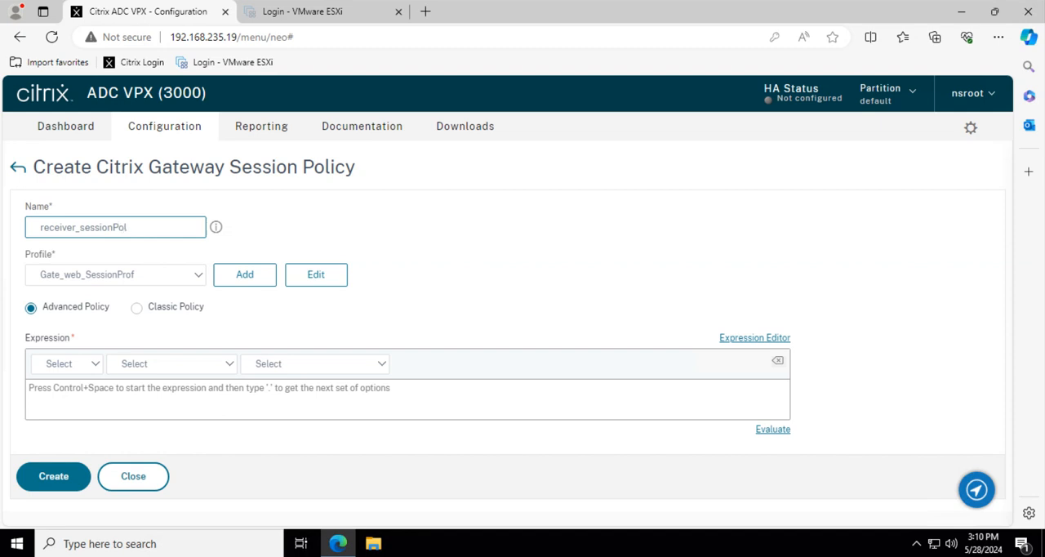
pyautogui.click(194, 278)
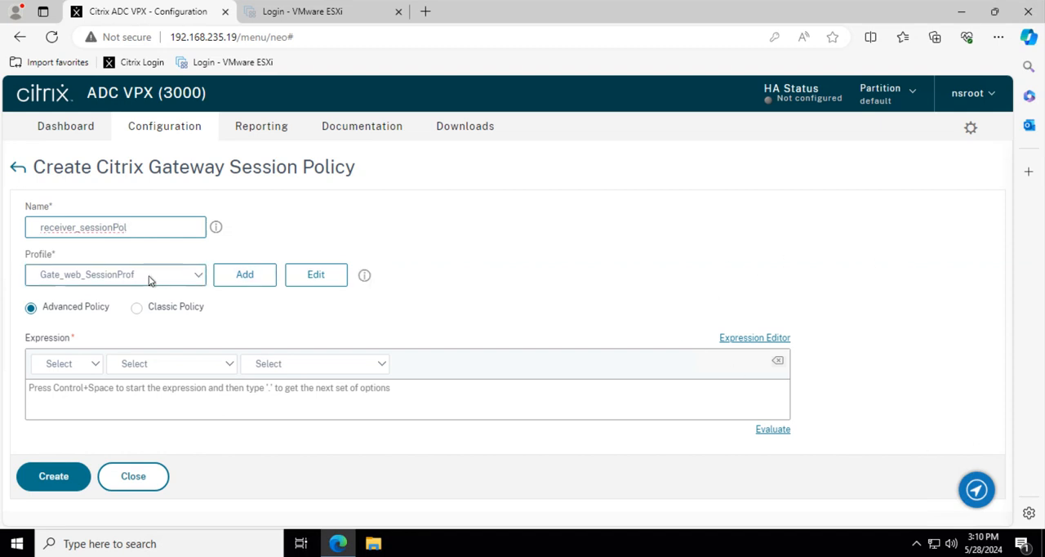
pyautogui.click(115, 305)
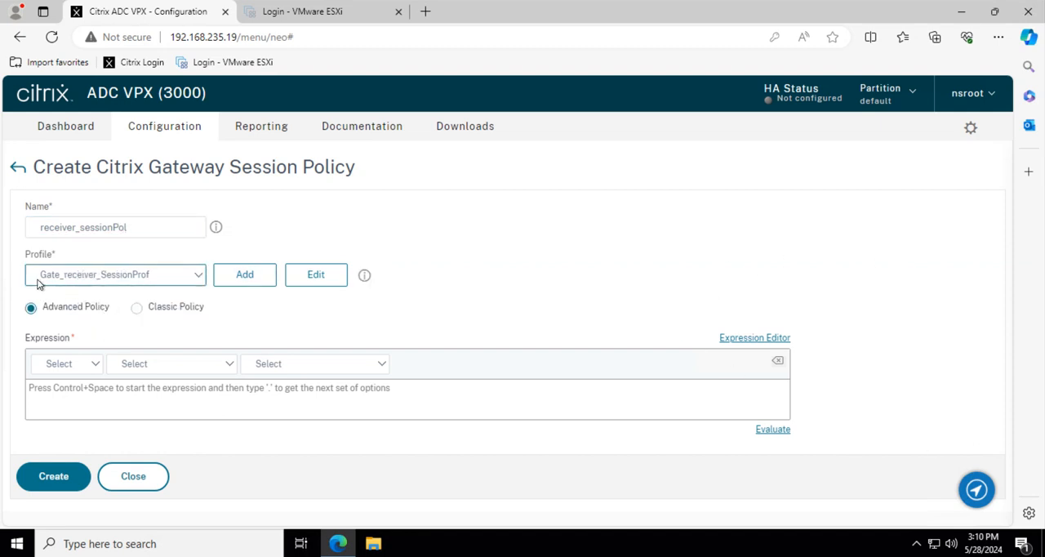
# Create the receiver policy with the expression HTTP.REQ.HEADER("User-Agent").CONTAINS("CitrixReceiver") and clear its selection in the policy list.
pyautogui.click(107, 385)
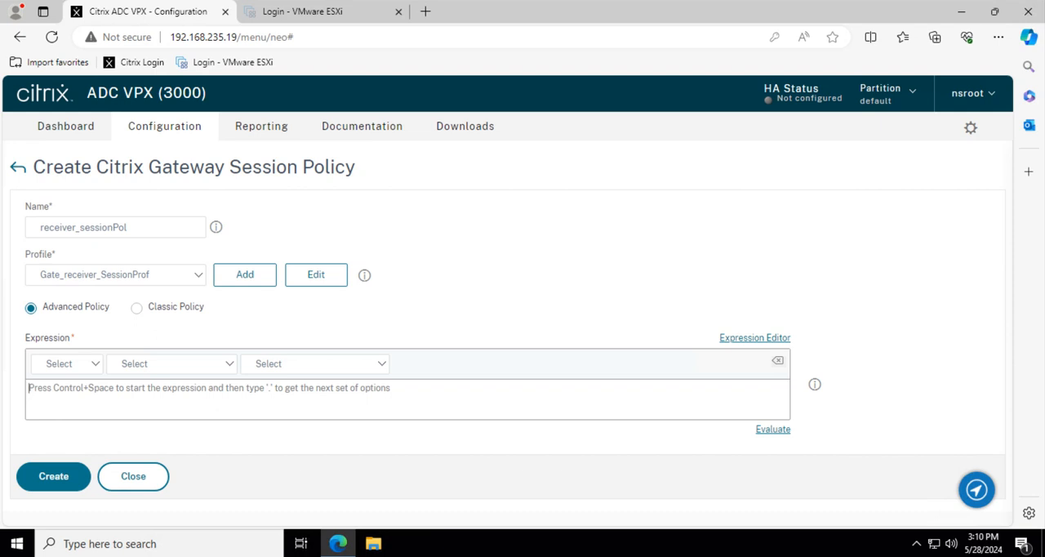
pyautogui.click(52, 394)
pyautogui.write('HTTP.REQ.HEADER("User-Agent").CONTAINS("CitrixReceiver")')
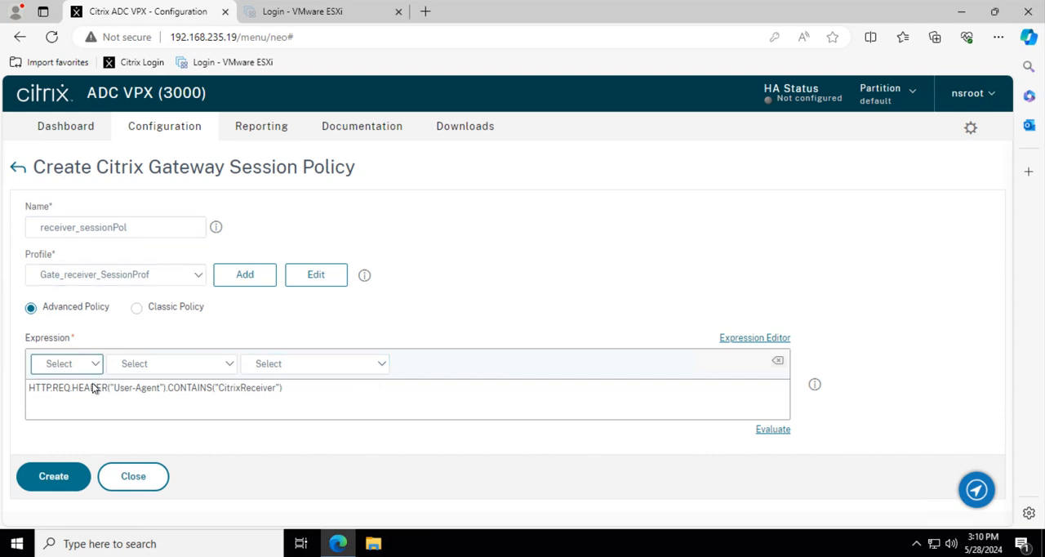
pyautogui.click(37, 476)
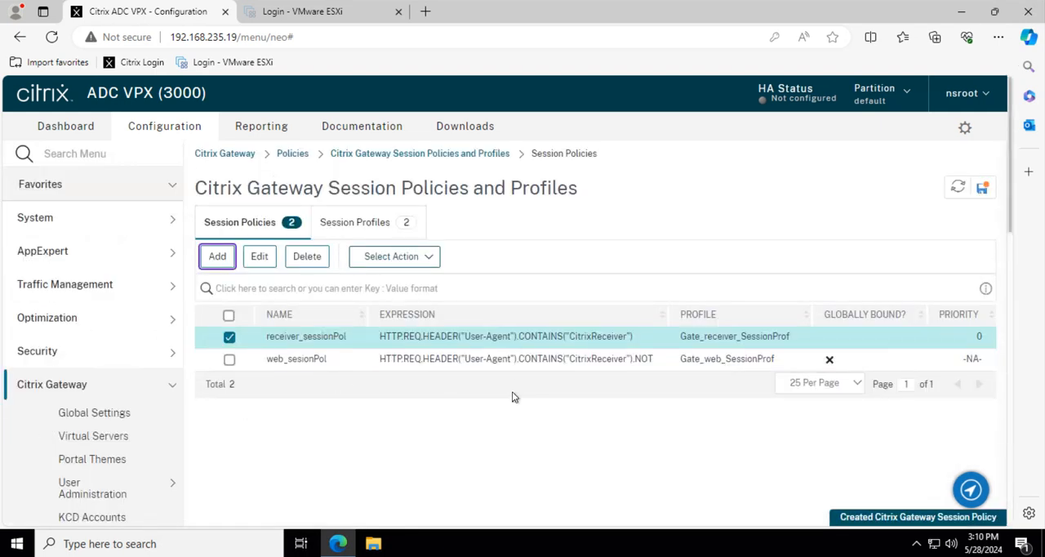
pyautogui.click(230, 337)
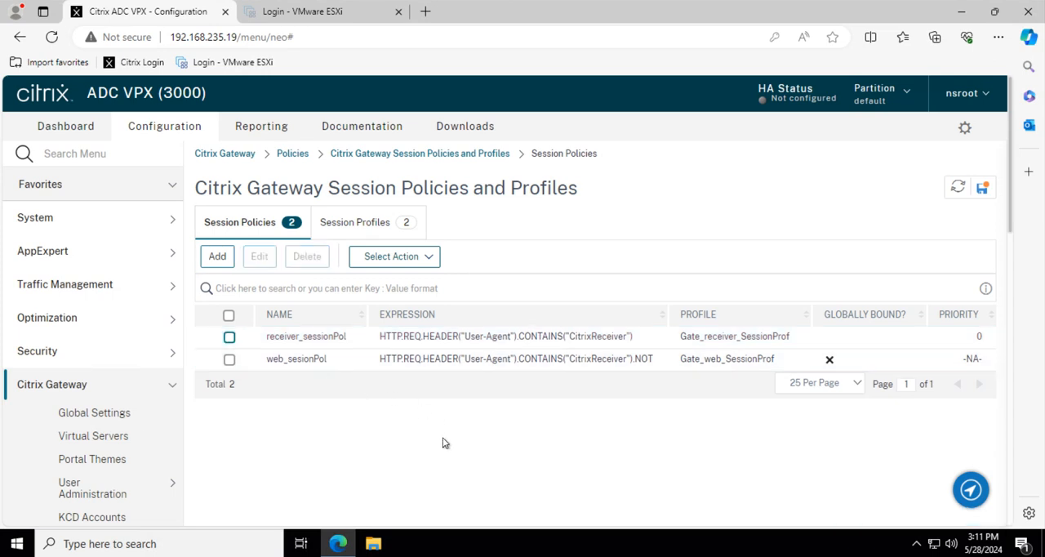
# List the session profiles, and examine the Citrix Gateway component diagram in the diagram editor before returning to the Citrix ADC.
pyautogui.click(345, 229)
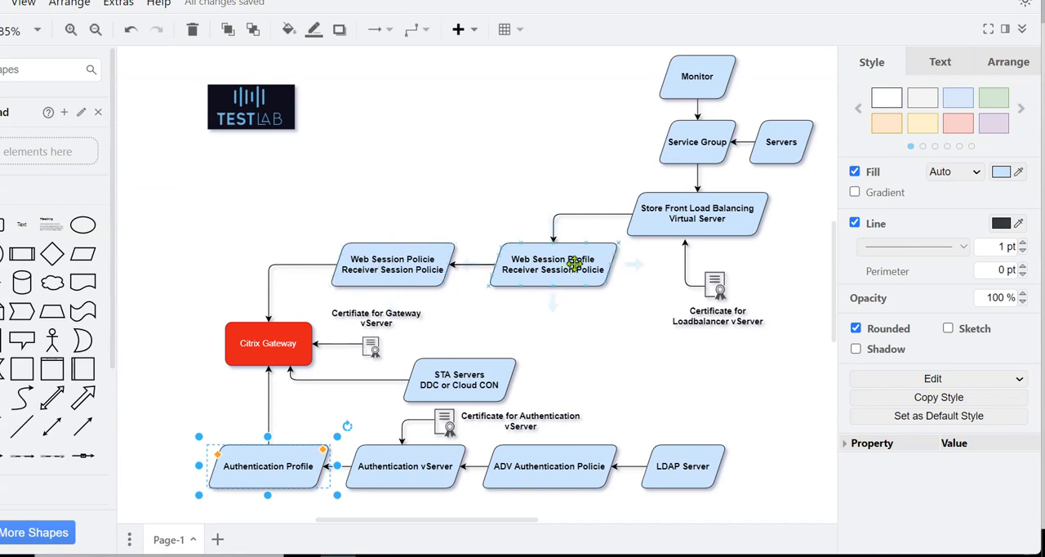
pyautogui.moveTo(555, 229)
pyautogui.moveTo(686, 556)
pyautogui.moveTo(395, 556)
pyautogui.click(253, 556)
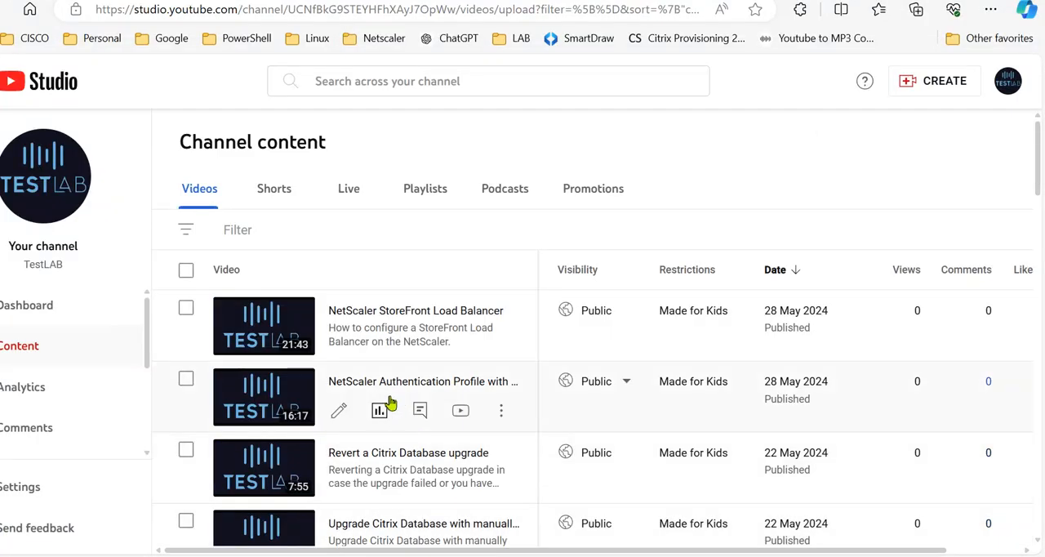
pyautogui.click(253, 556)
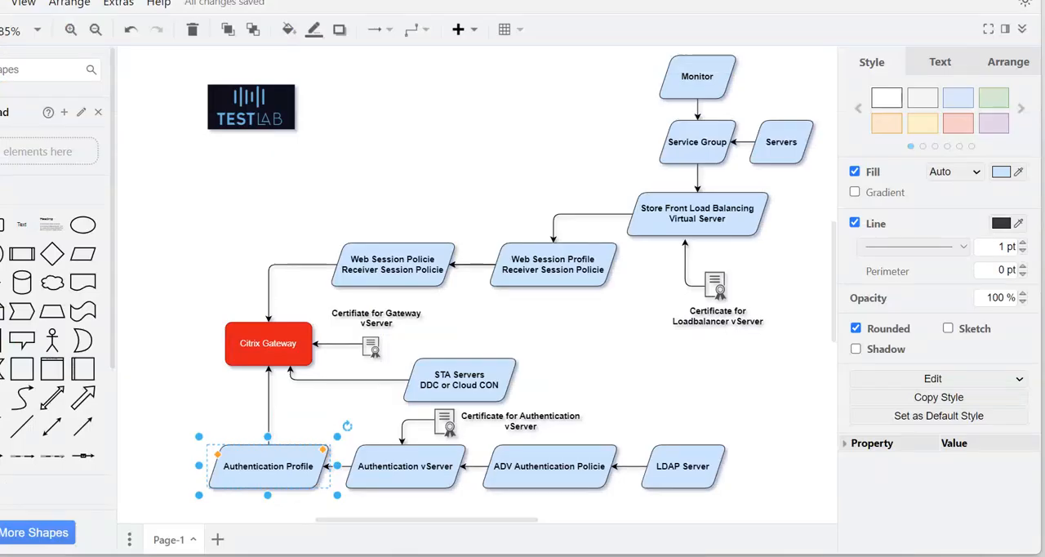
pyautogui.moveTo(199, 556)
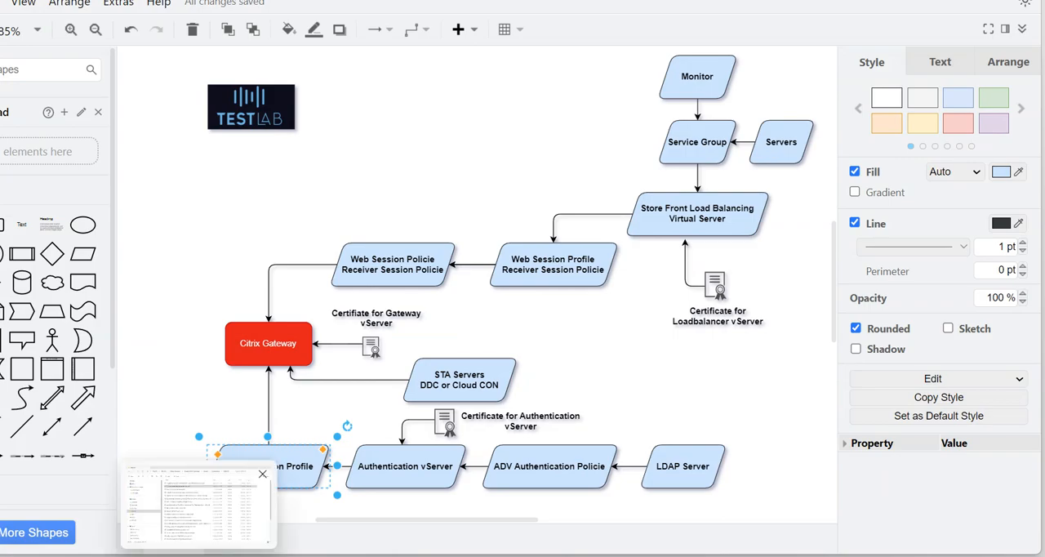
pyautogui.click(519, 556)
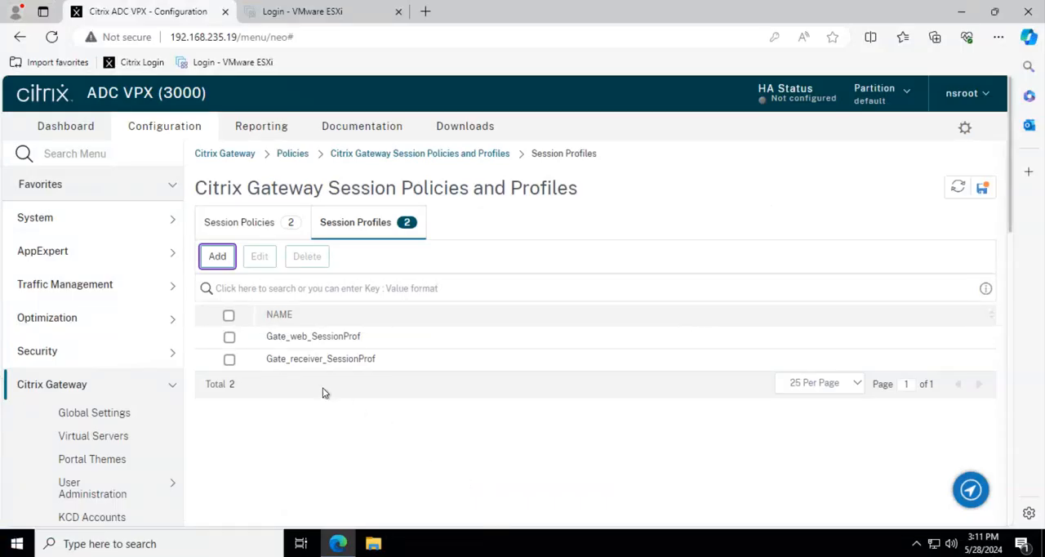
# Review the Web Interface Address in the Published Applications settings of Gate_web_SessionProf and return to the profile list without saving.
pyautogui.doubleClick(430, 328)
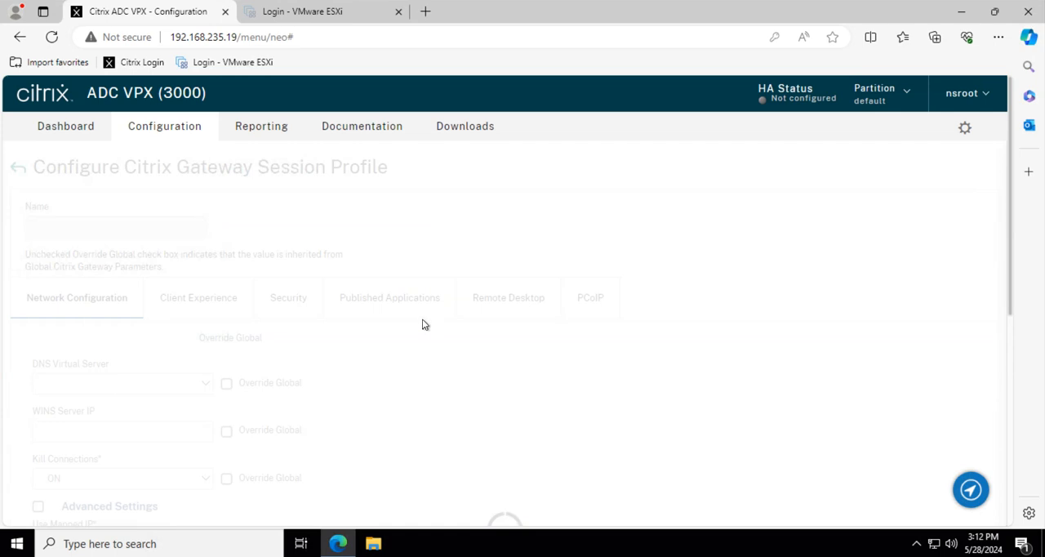
pyautogui.click(353, 298)
pyautogui.scroll(-1, 302, 409)
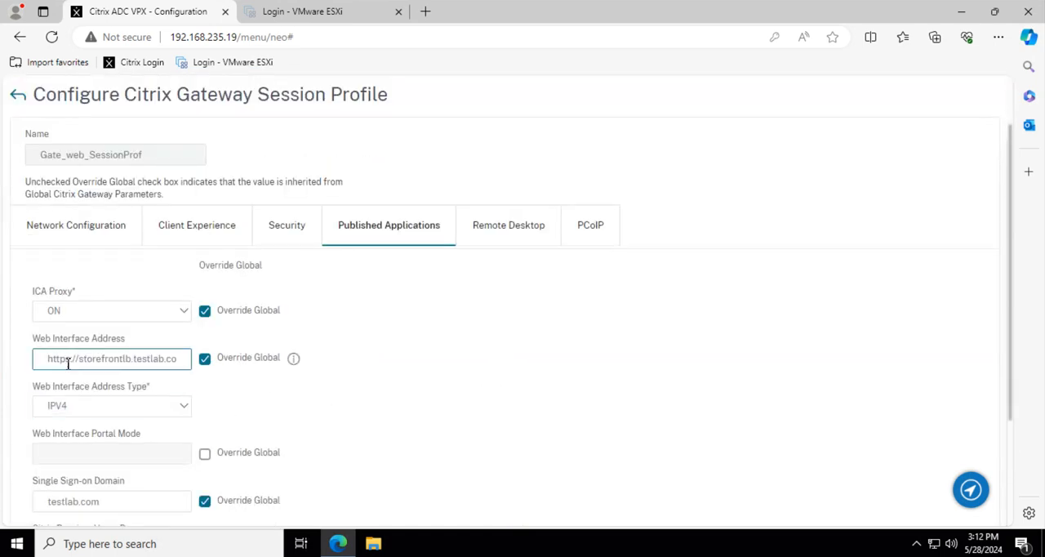
pyautogui.moveTo(55, 358)
pyautogui.mouseDown()
pyautogui.moveTo(199, 361)
pyautogui.moveTo(36, 360)
pyautogui.mouseUp()
pyautogui.moveTo(176, 362); pyautogui.dragTo(42, 359)
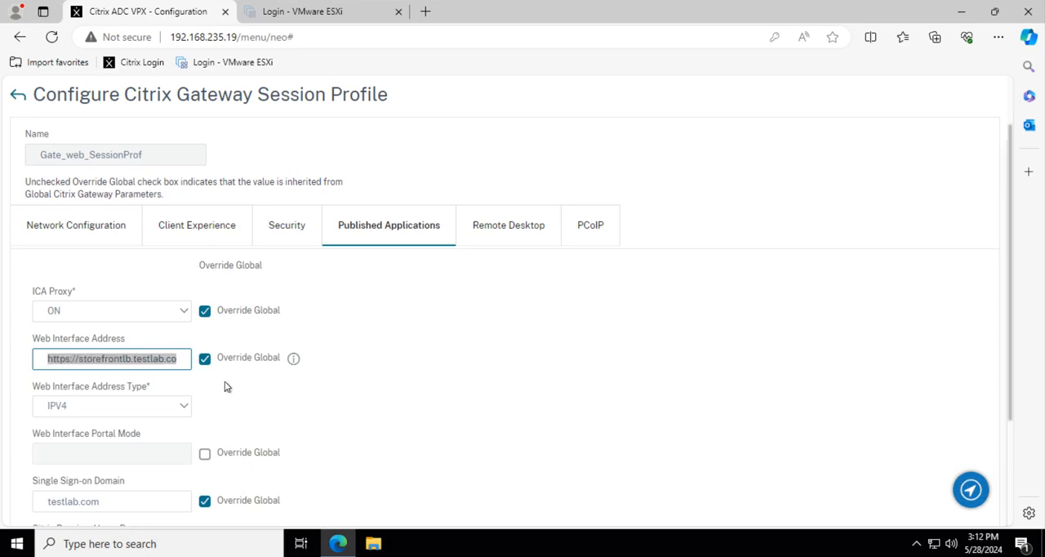
pyautogui.click(454, 354)
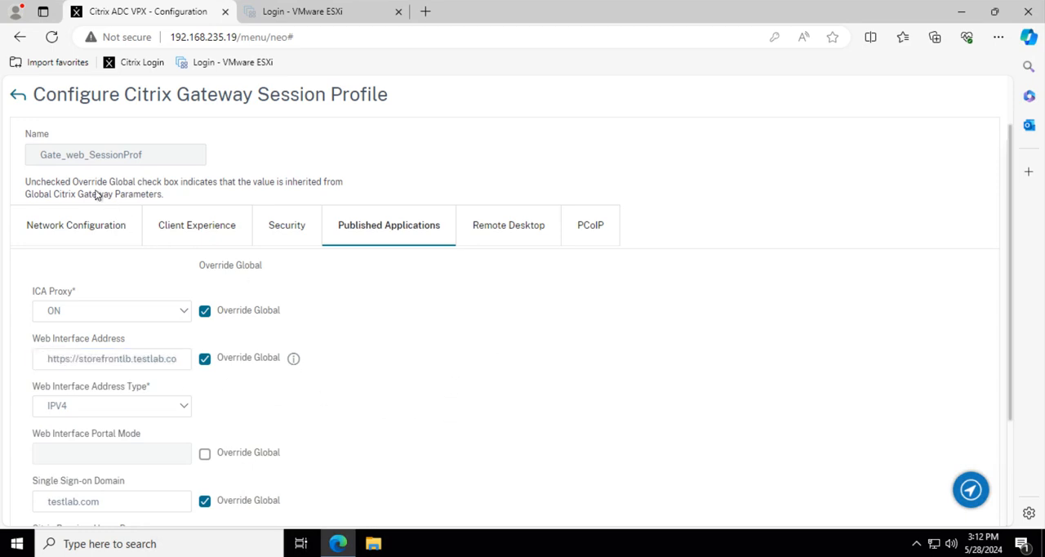
pyautogui.scroll(-2, 287, 340)
pyautogui.scroll(10, 106, 343)
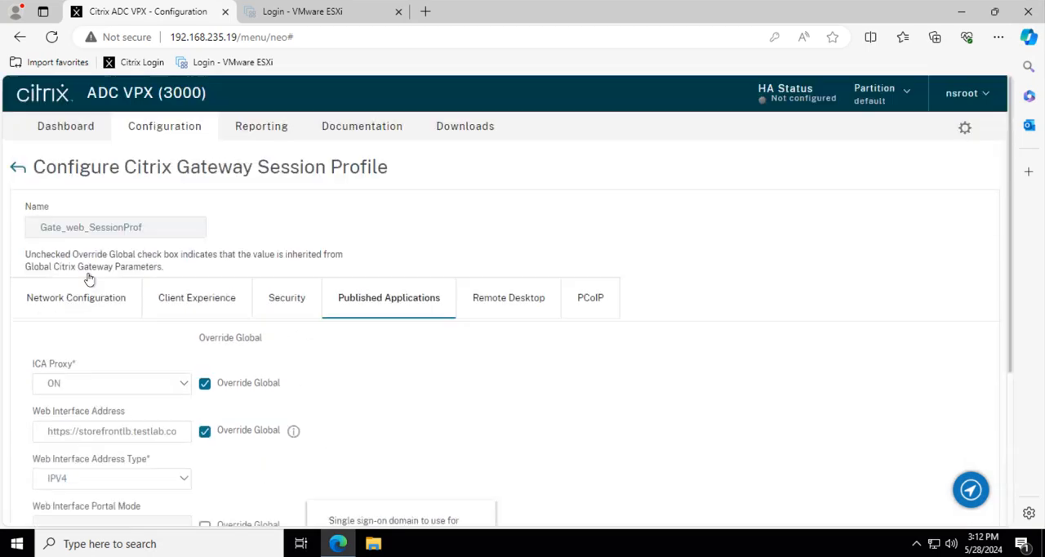
pyautogui.click(16, 168)
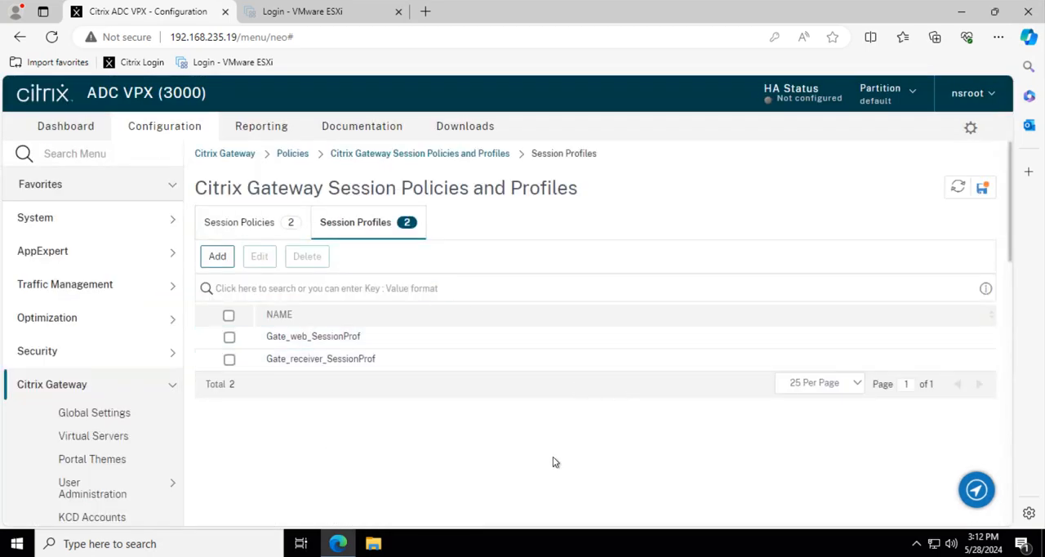